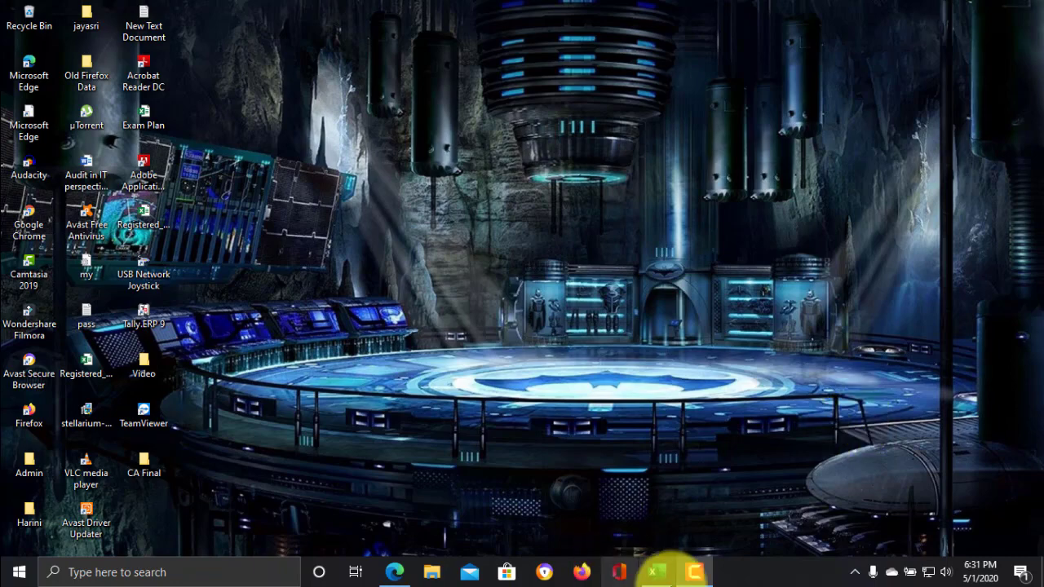
Switch to Excel and examine the Office product and version information for the account.
{"action": "left_click", "coordinate": [657, 574]}
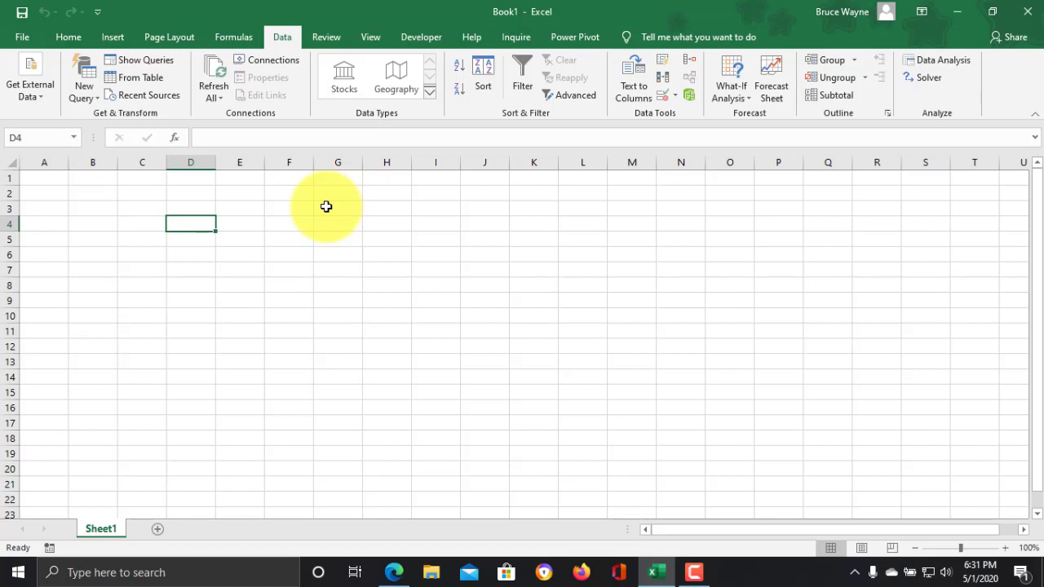
{"action": "left_click", "coordinate": [23, 36]}
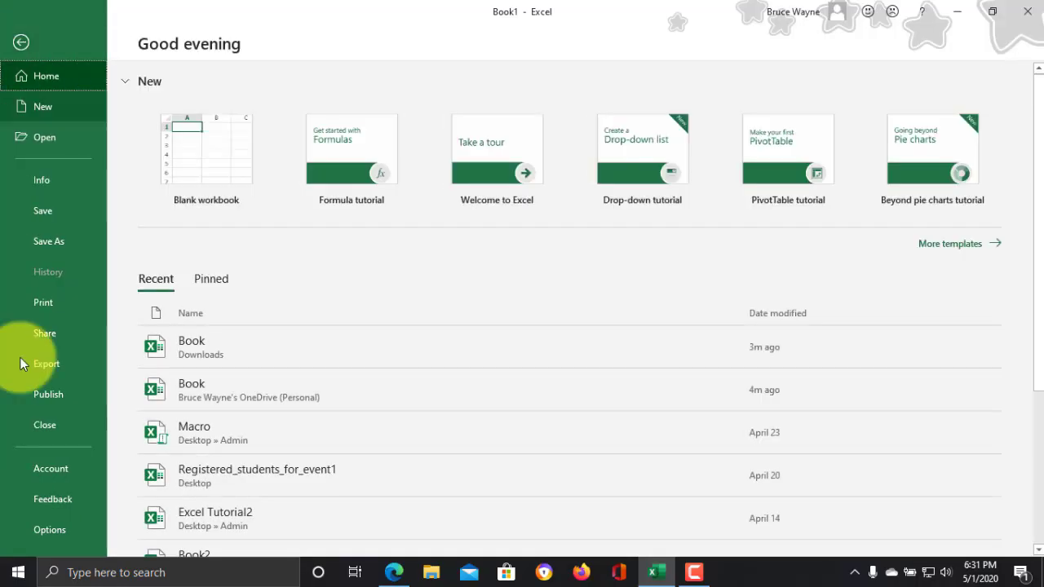
{"action": "left_click", "coordinate": [52, 470]}
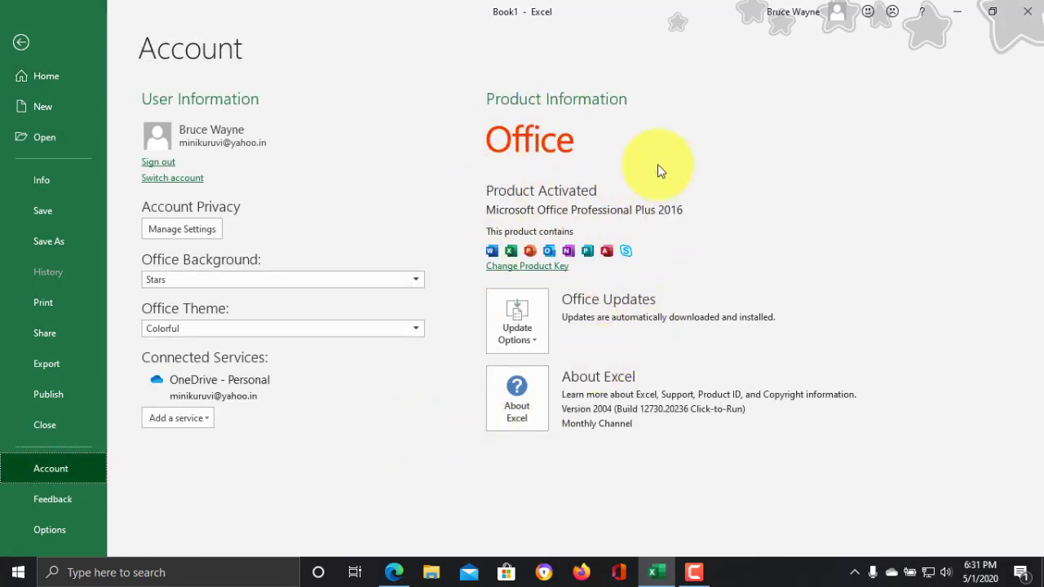
{"action": "left_click", "coordinate": [18, 41]}
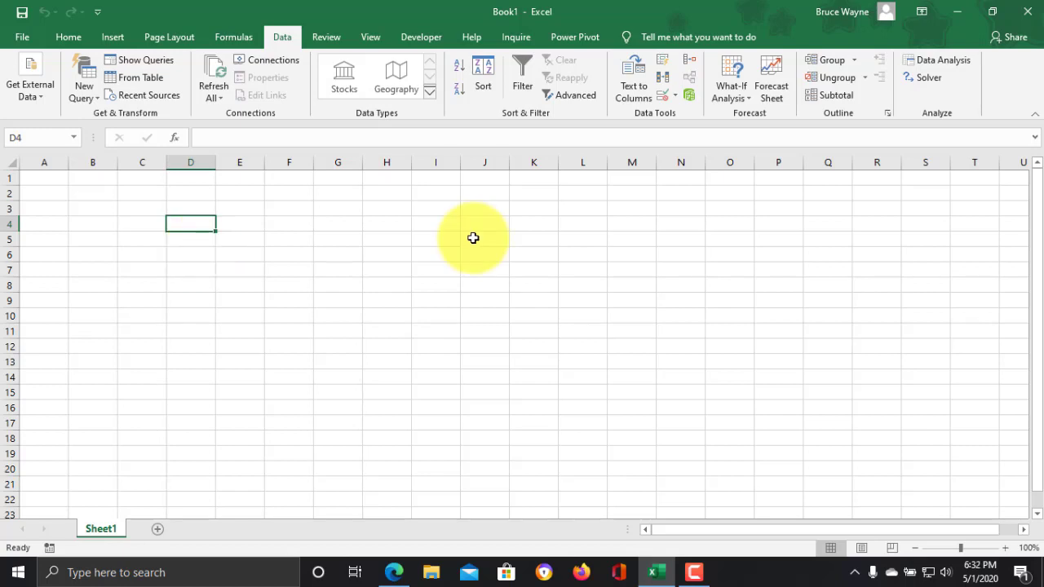
Enter the company names TATA MOTORS, ITC, NOKIA and SAMSUNG in cells D4 to D7.
{"action": "type", "text": "TATA "}
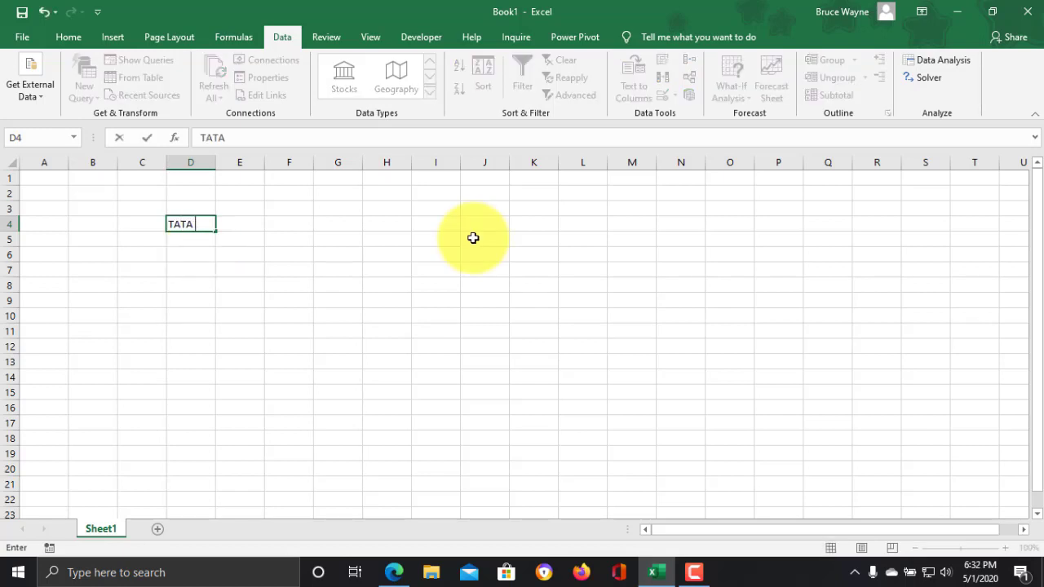
{"action": "type", "text": "MOTO"}
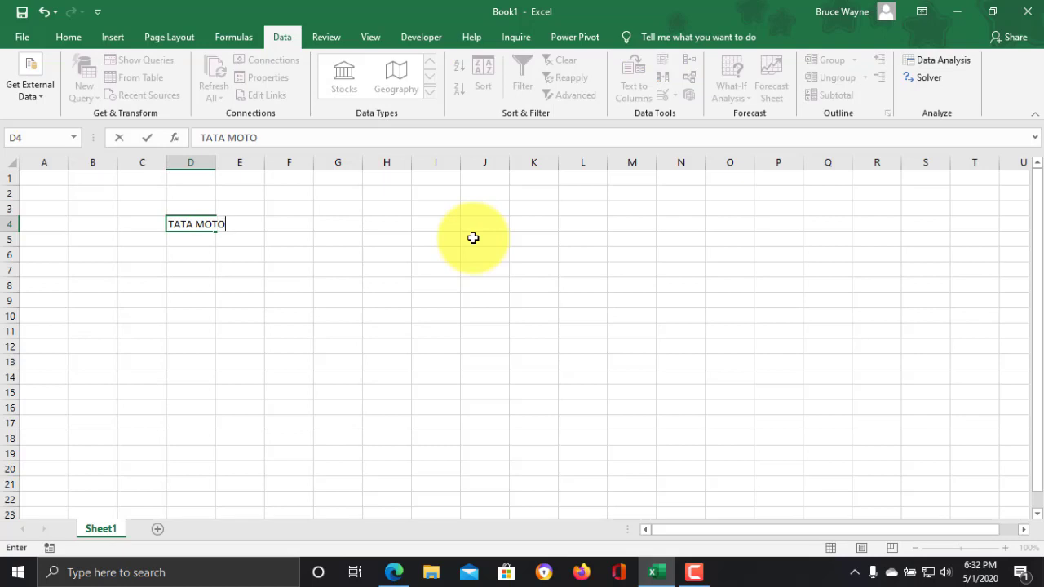
{"action": "type", "text": "RS"}
{"action": "key", "text": "Return"}
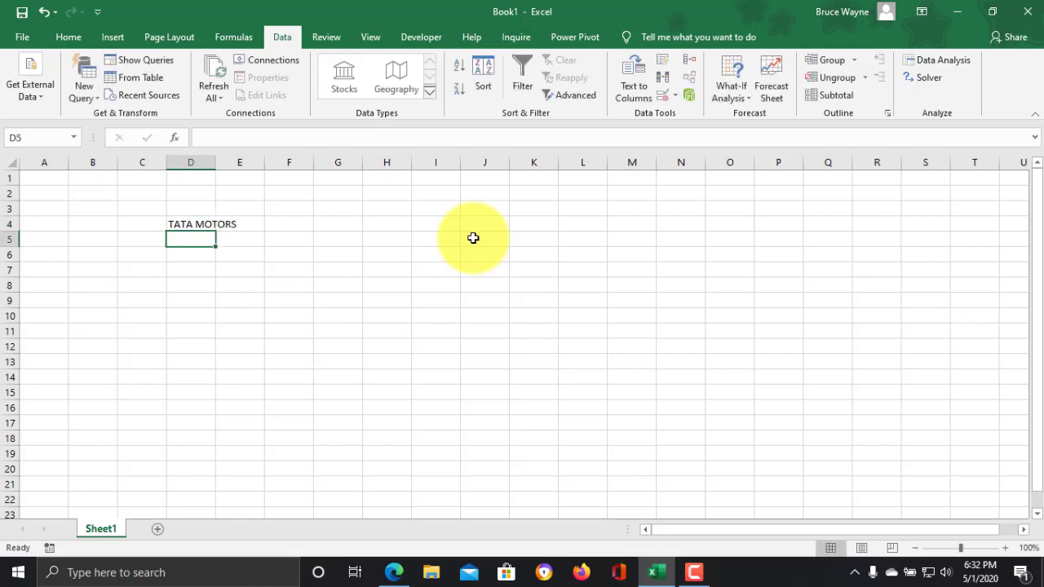
{"action": "type", "text": "ITC"}
{"action": "key", "text": "Return"}
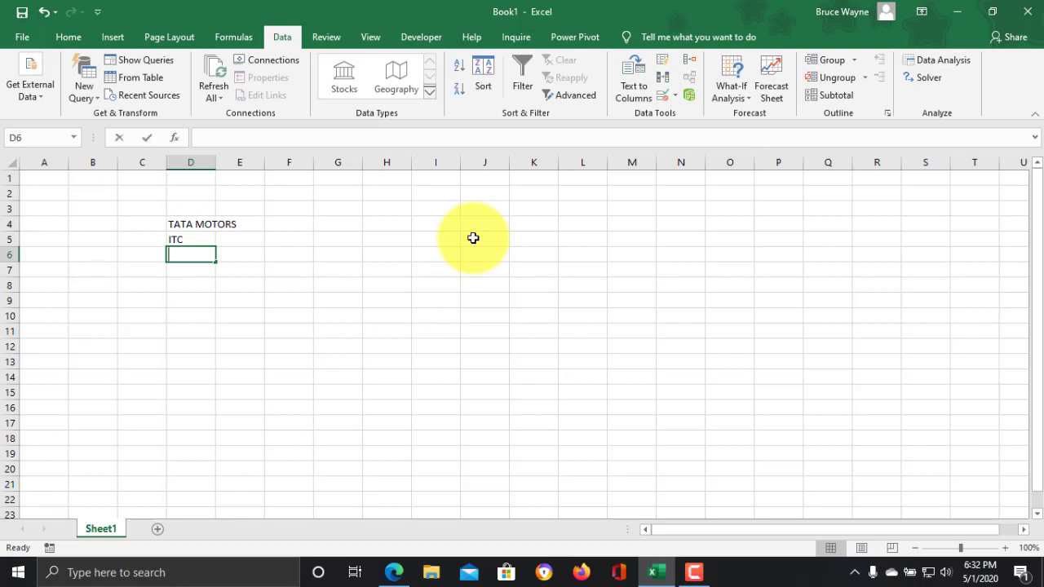
{"action": "type", "text": "NOKIA"}
{"action": "key", "text": "Return"}
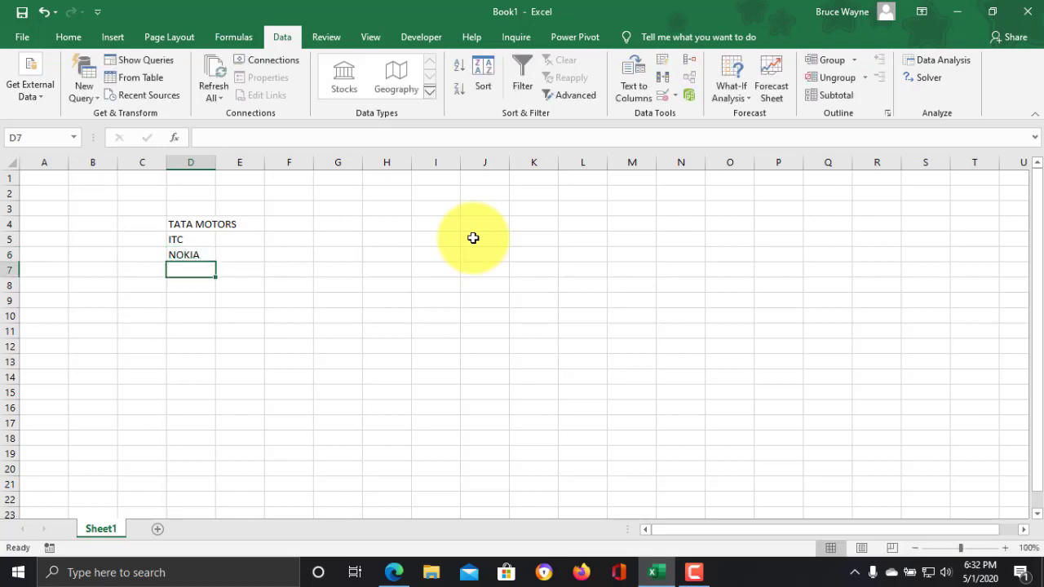
{"action": "type", "text": "SAMSUNG"}
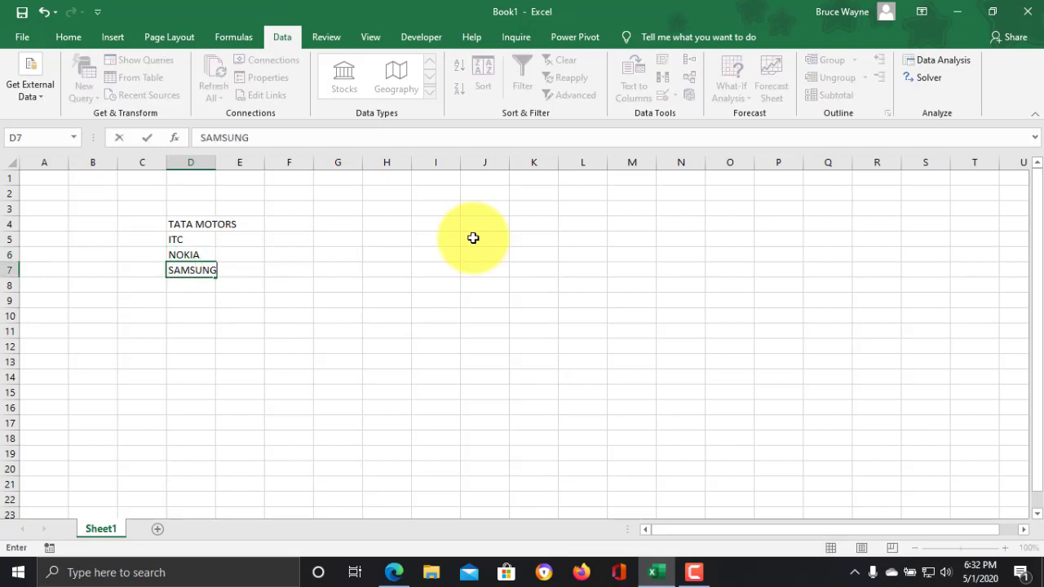
{"action": "key", "text": "Return"}
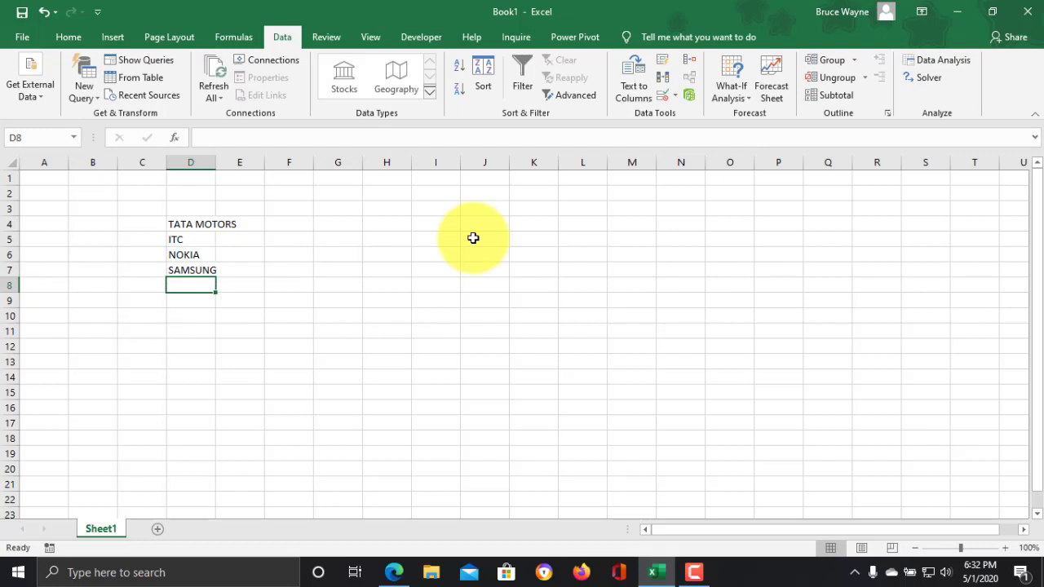
Extend the company list with AXIS BANK in D8 and ICICI BANK in D9.
{"action": "type", "text": "AIX"}
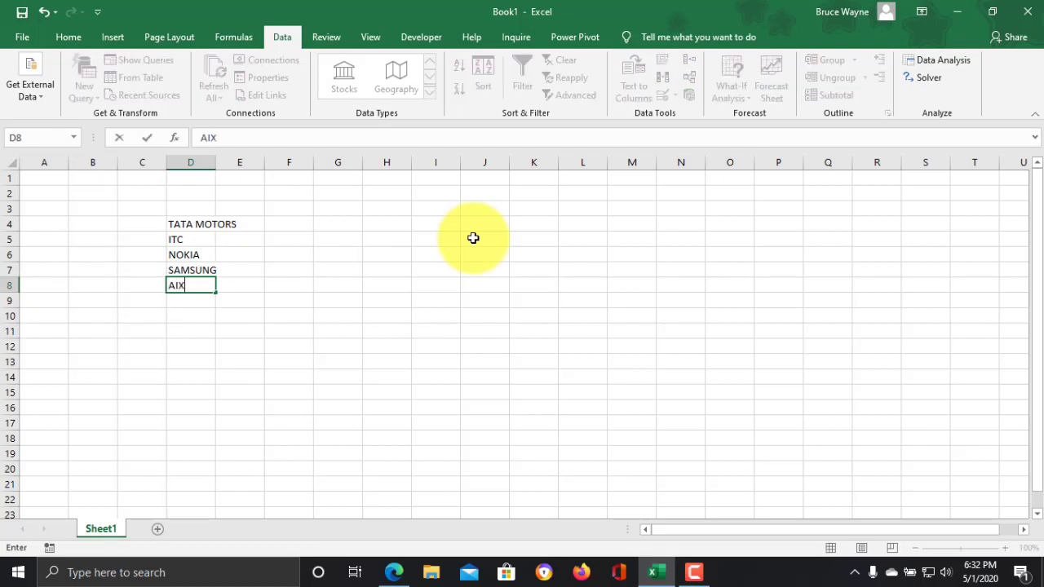
{"action": "key", "text": "BackSpace"}
{"action": "key", "text": "BackSpace"}
{"action": "type", "text": "XIS BANK"}
{"action": "key", "text": "Return"}
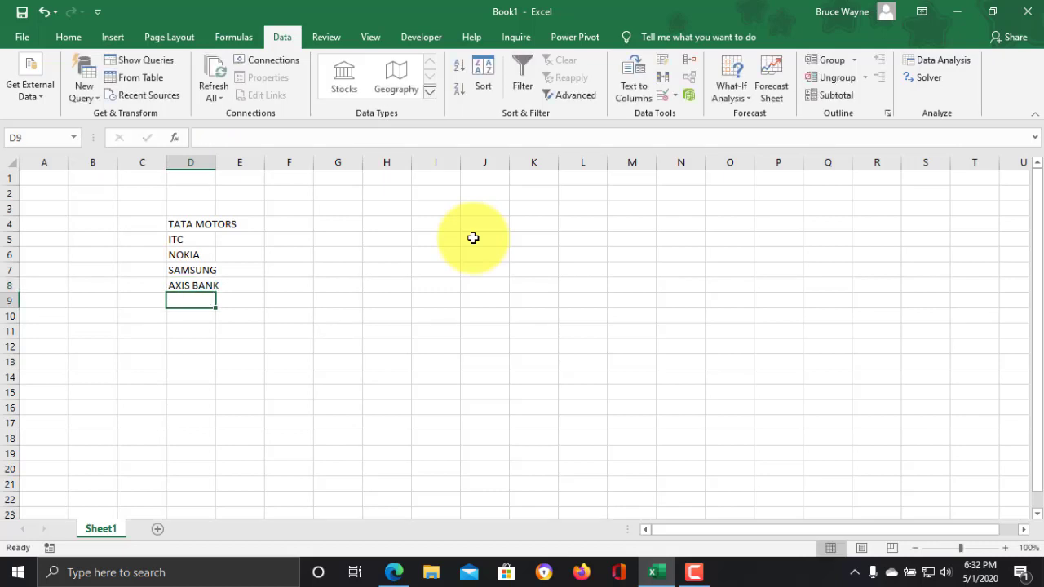
{"action": "type", "text": "ICICI"}
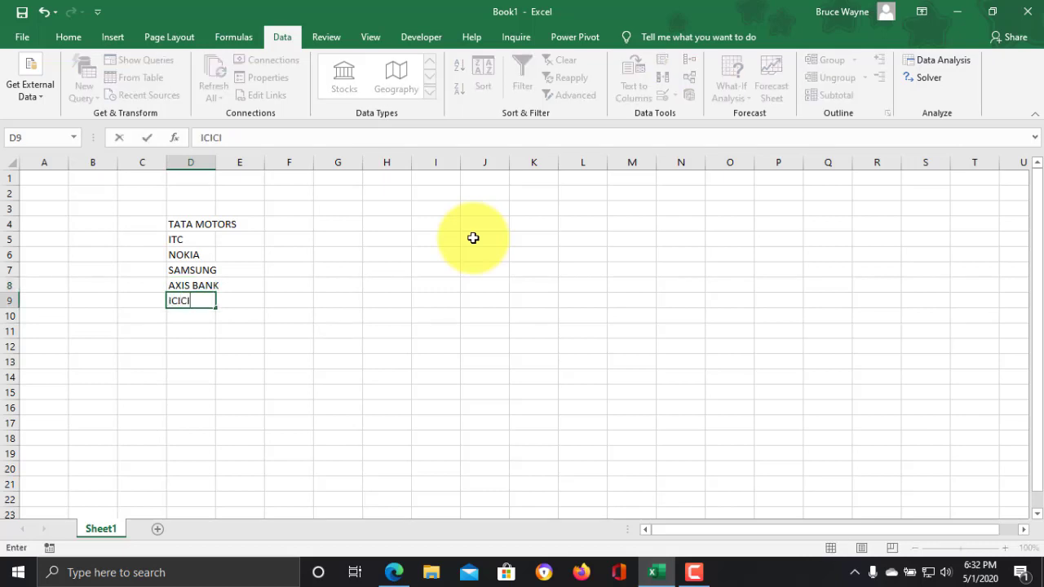
{"action": "type", "text": " BANK"}
{"action": "key", "text": "Return"}
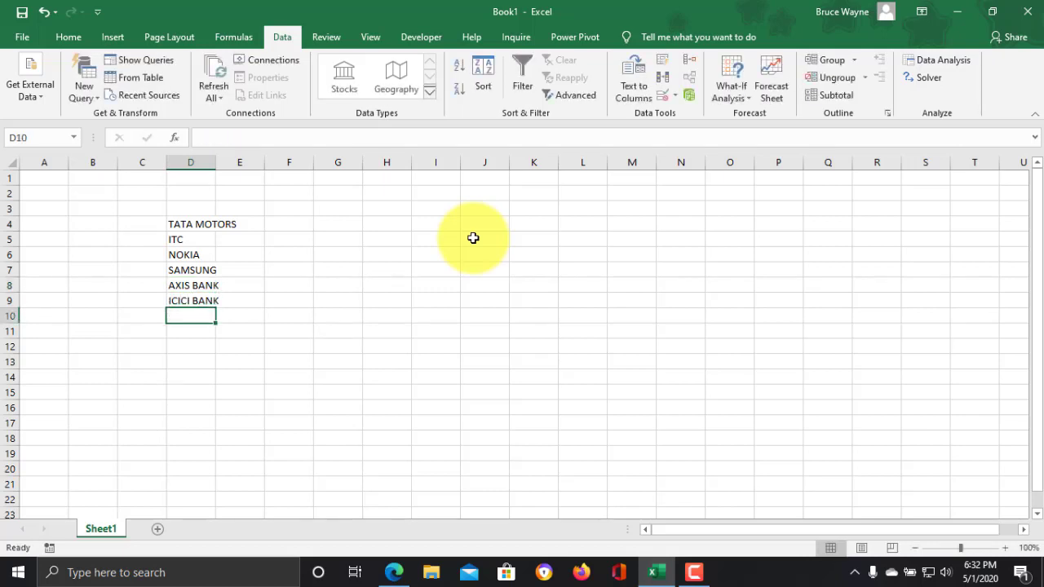
AutoFit the width of column D to the TATA MOTORS entry in D4.
{"action": "key", "text": "Up"}
{"action": "key", "text": "Up"}
{"action": "key", "text": "Up"}
{"action": "key", "text": "Up"}
{"action": "key", "text": "Up"}
{"action": "key", "text": "Up"}
{"action": "key", "text": "alt"}
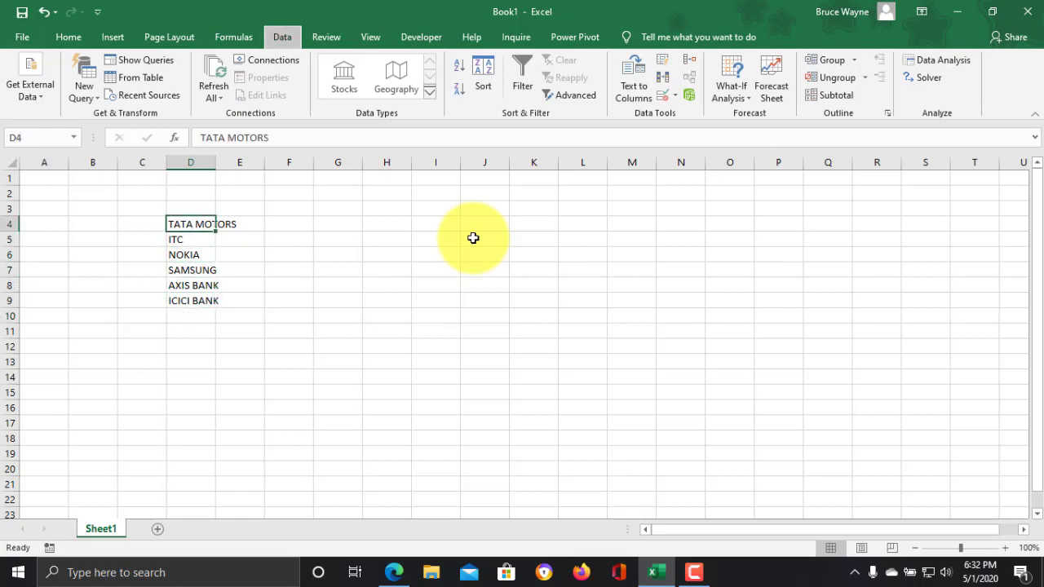
{"action": "key", "text": "h"}
{"action": "key", "text": "o"}
{"action": "key", "text": "i"}
Convert the companies in D4:D9 to the Stocks data type, matching TATA MOTORS to the Bombay Stock Exchange listing of Tata Motors Ltd.
{"action": "key", "text": "Down"}
{"action": "key", "text": "Up"}
{"action": "key", "text": "shift+Down"}
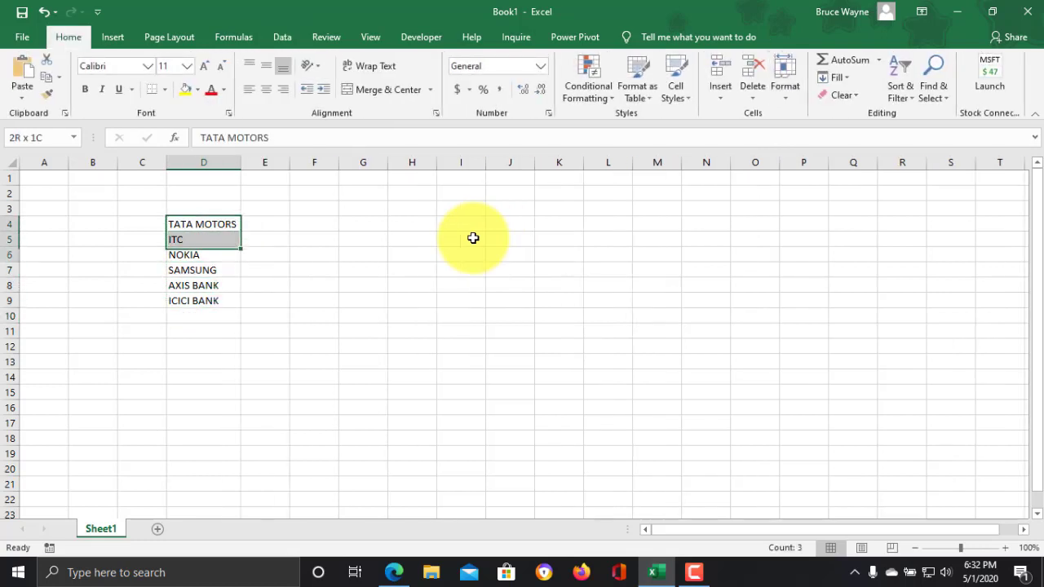
{"action": "key", "text": "shift+Down"}
{"action": "key", "text": "shift+Down"}
{"action": "key", "text": "shift+Down"}
{"action": "key", "text": "shift+Down"}
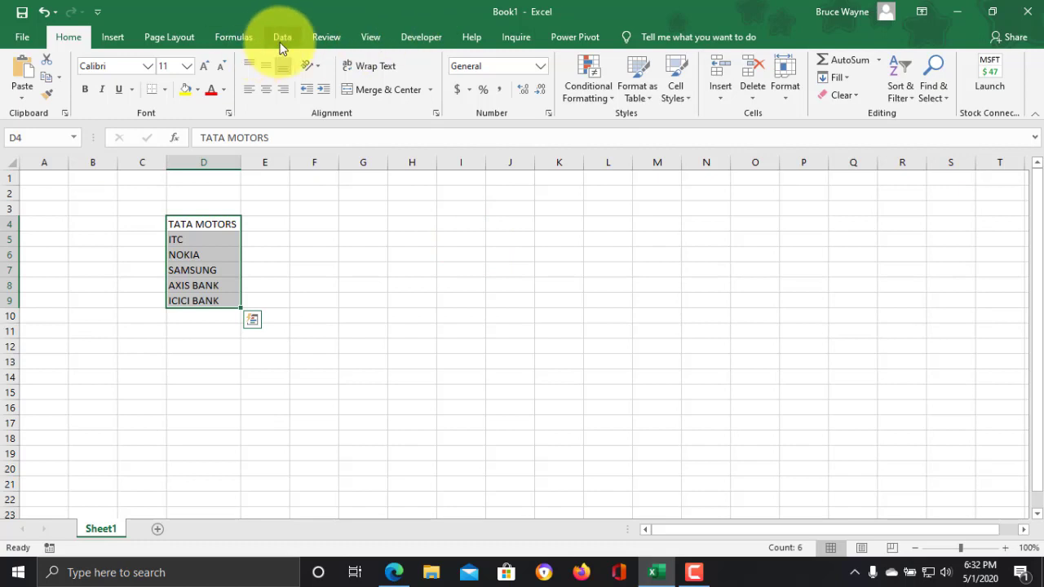
{"action": "left_click", "coordinate": [281, 41]}
{"action": "left_click", "coordinate": [344, 83]}
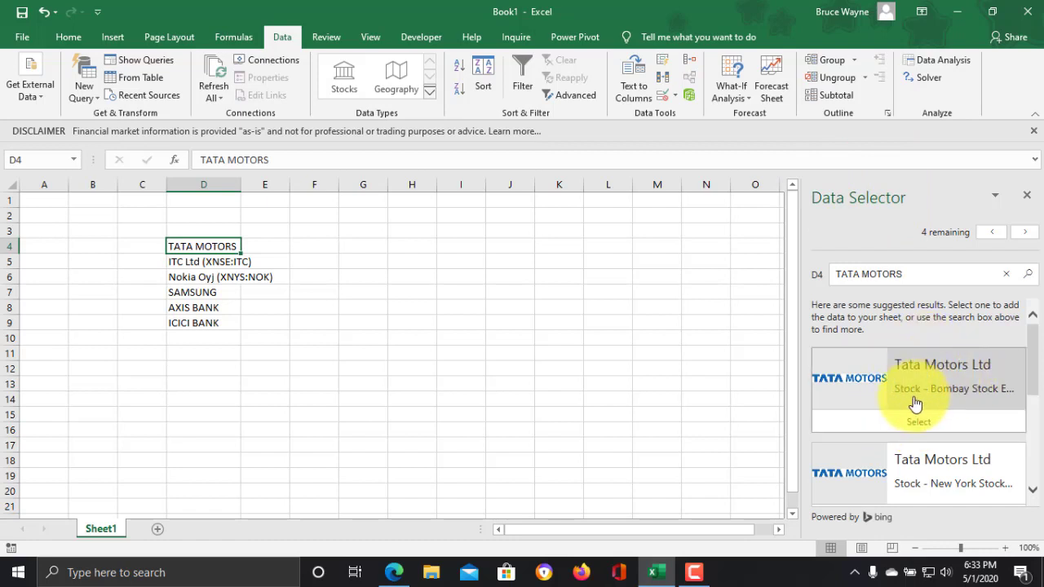
{"action": "left_click", "coordinate": [945, 428]}
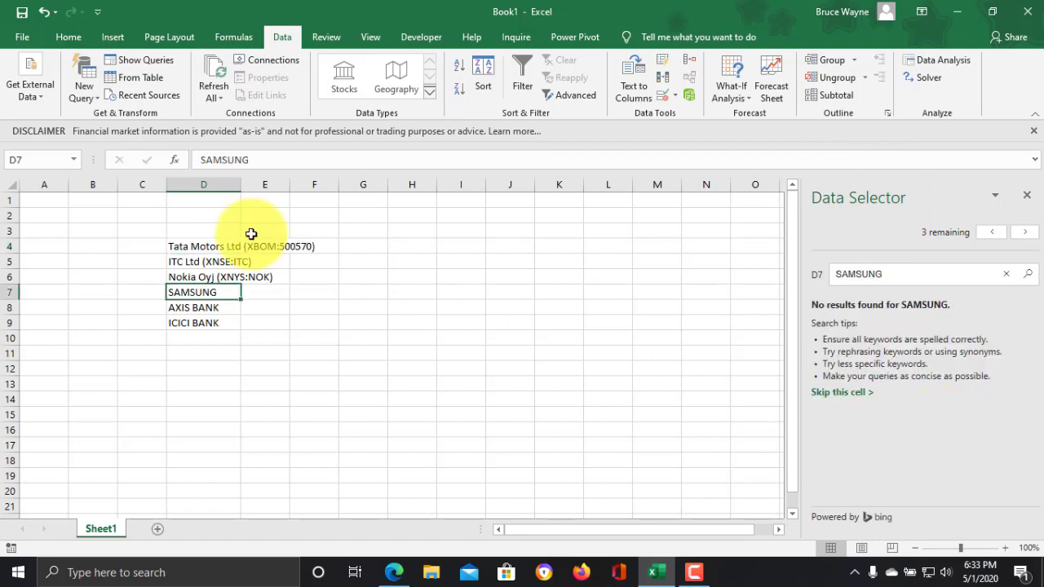
Copy the company list in D4:D9.
{"action": "left_click_drag", "start_coordinate": [199, 243], "coordinate": [223, 324]}
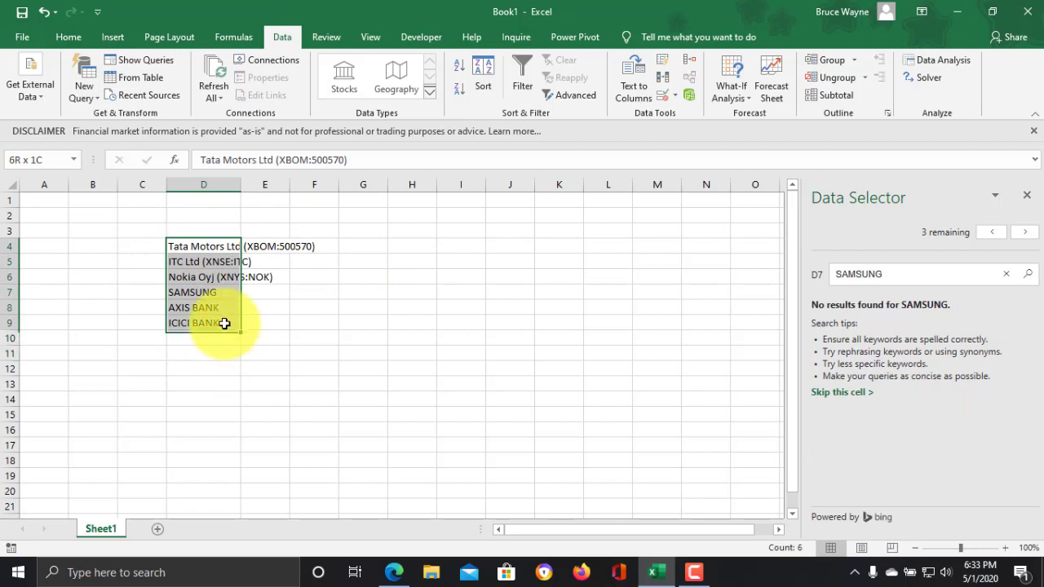
{"action": "key", "text": "ctrl+c"}
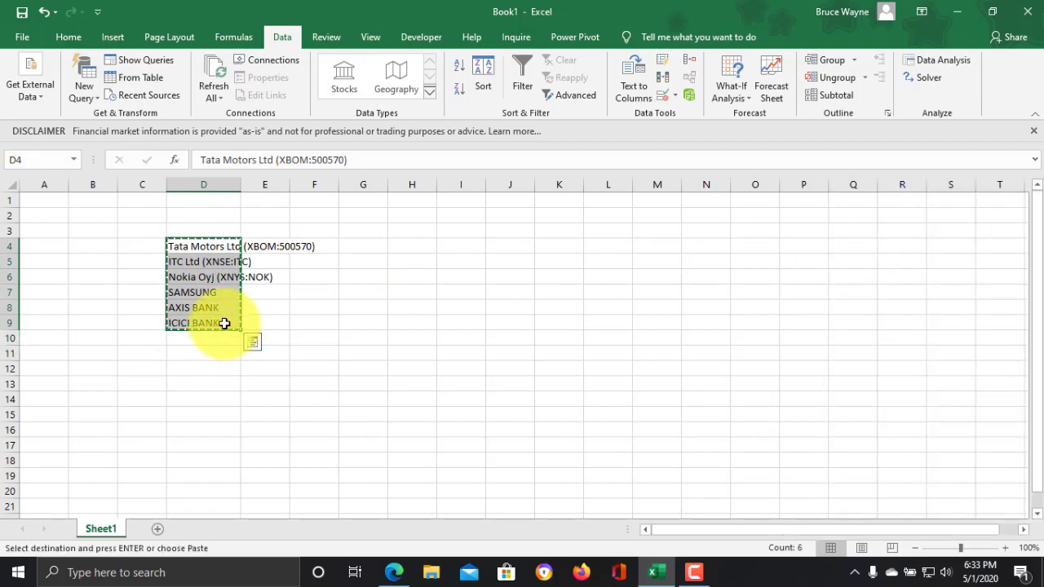
{"action": "left_click", "coordinate": [370, 371]}
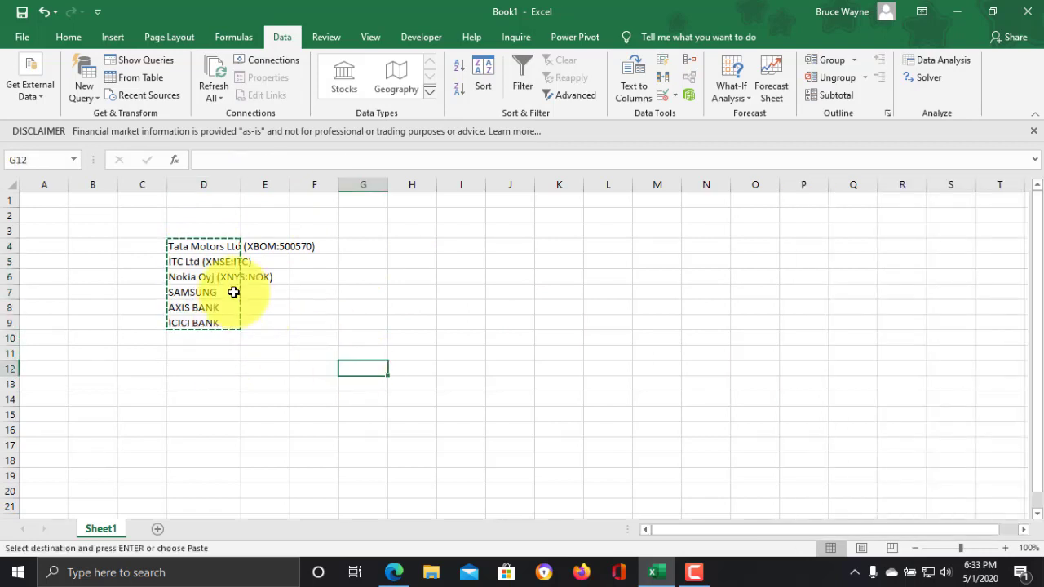
Switch to Excel for the web in Microsoft Edge and create a new blank workbook.
{"action": "mouse_move", "coordinate": [391, 569]}
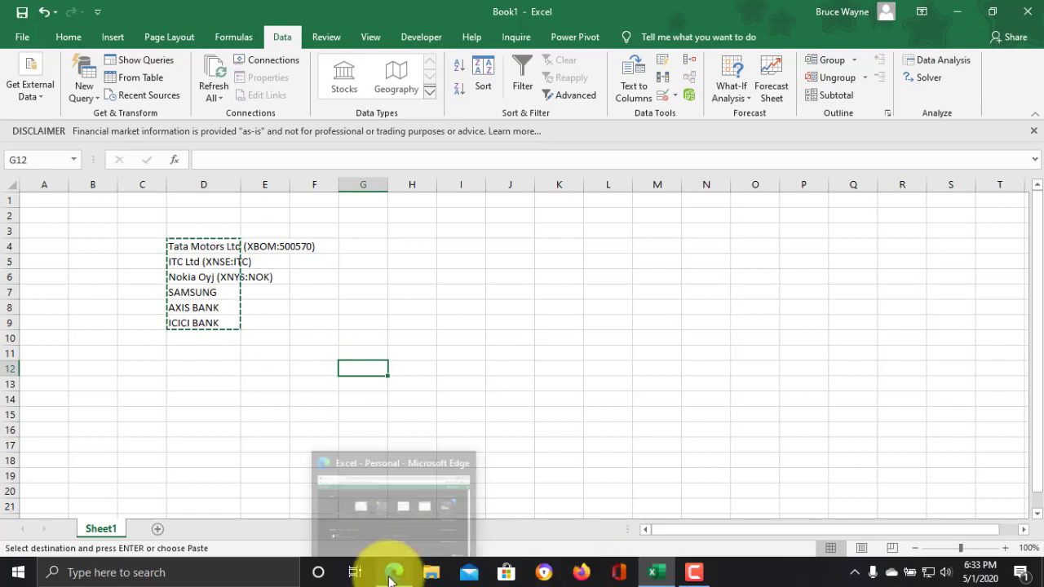
{"action": "left_click", "coordinate": [391, 540]}
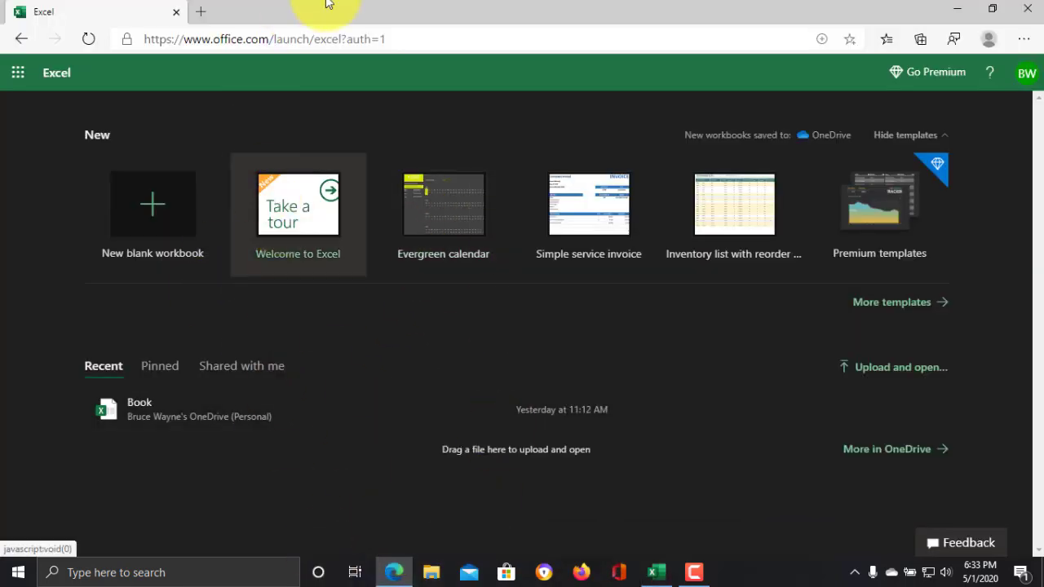
{"action": "left_click", "coordinate": [408, 38]}
{"action": "mouse_move", "coordinate": [408, 38]}
{"action": "left_mouse_down"}
{"action": "mouse_move", "coordinate": [136, 34]}
{"action": "mouse_move", "coordinate": [405, 48]}
{"action": "left_mouse_up"}
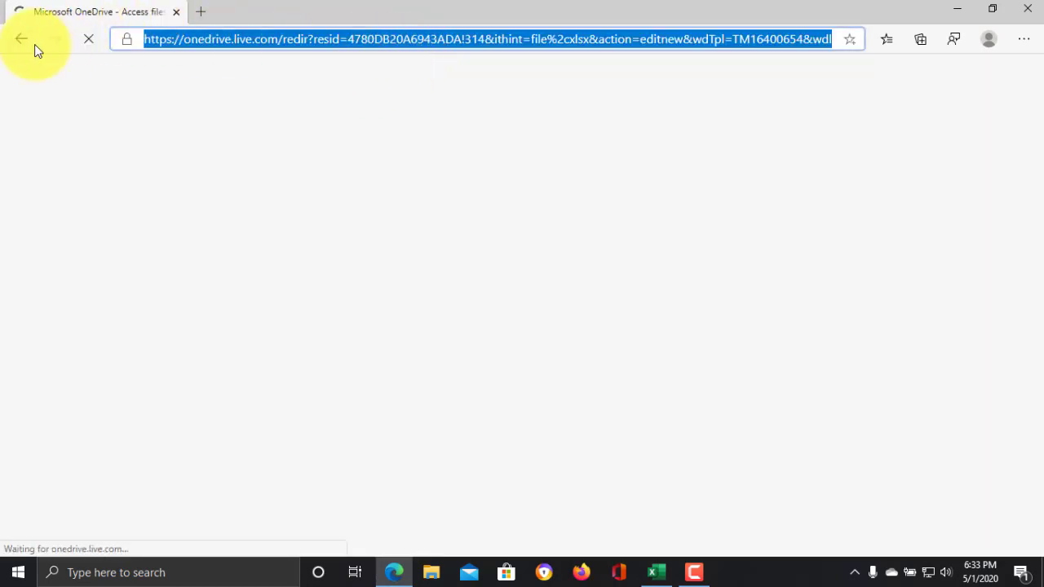
{"action": "left_click", "coordinate": [22, 40]}
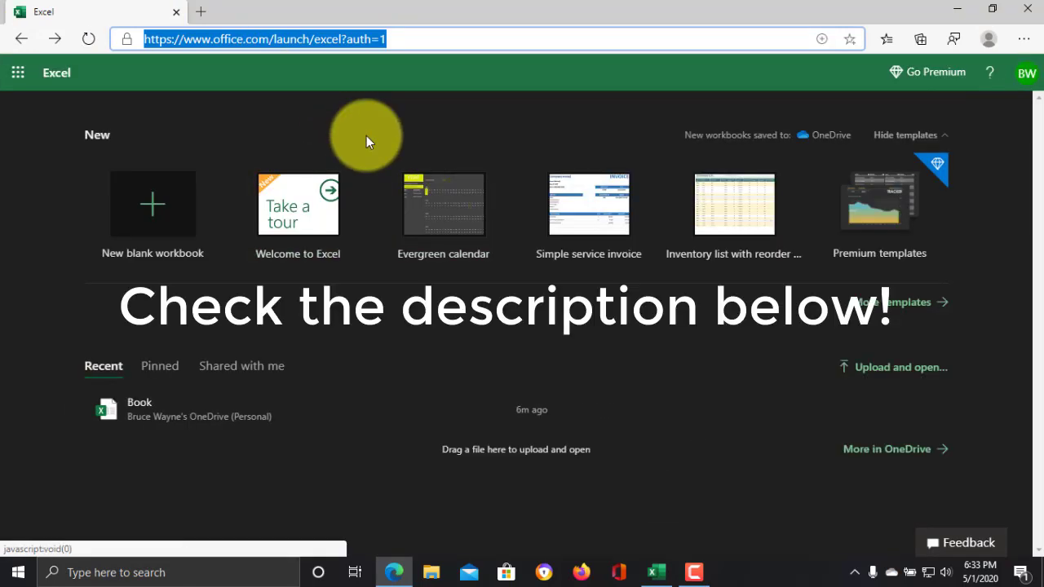
{"action": "left_click", "coordinate": [166, 228]}
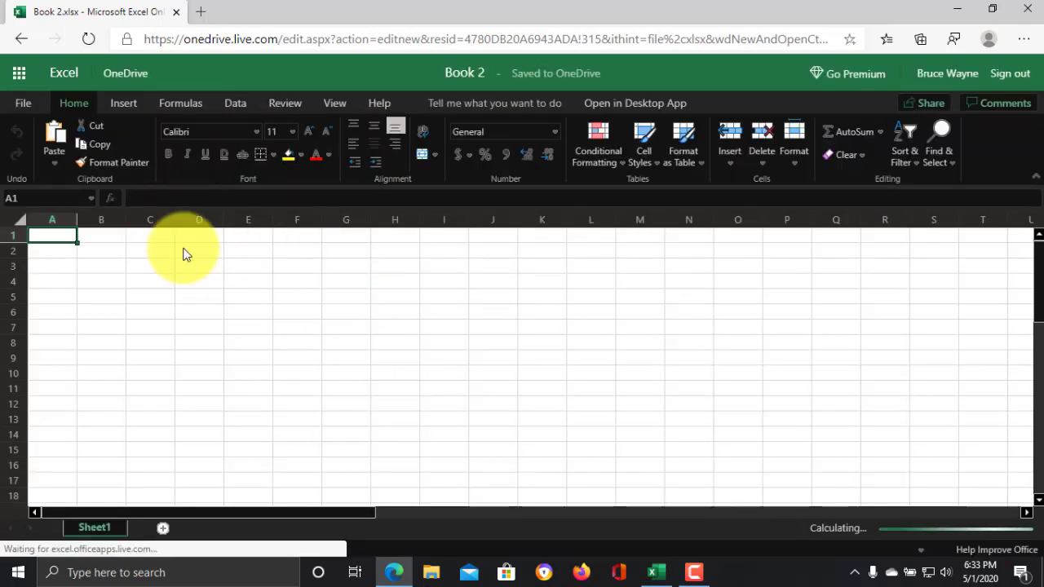
Paste the copied company list at E3 and convert it to the Stocks data type.
{"action": "left_click", "coordinate": [252, 271]}
{"action": "right_click", "coordinate": [252, 271]}
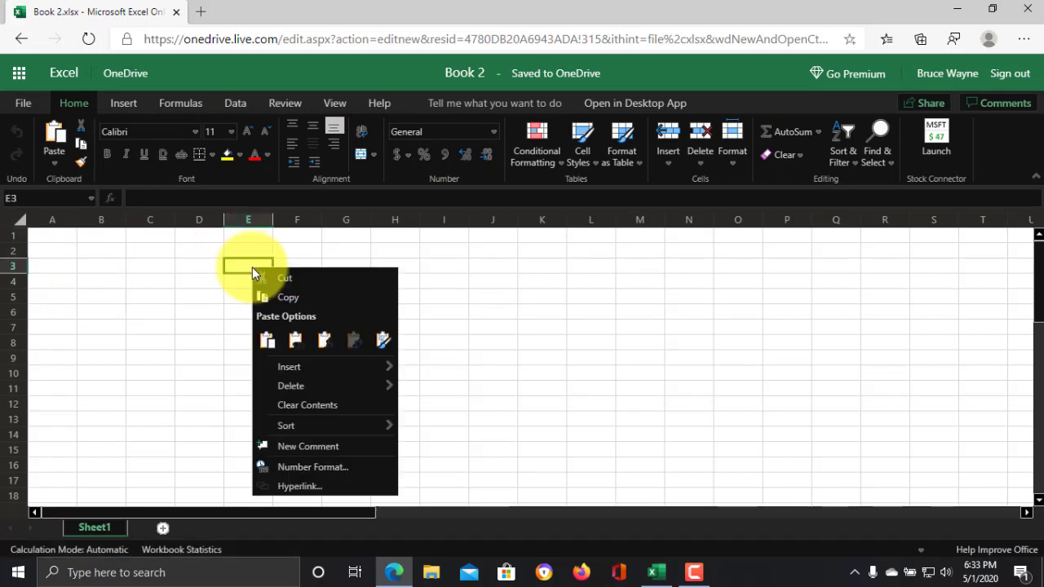
{"action": "left_click", "coordinate": [263, 337]}
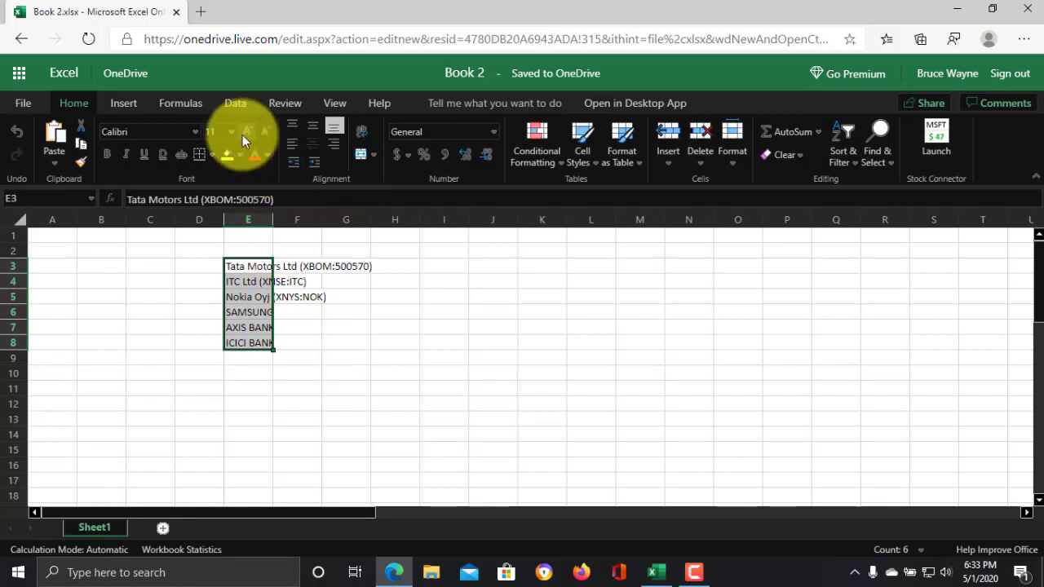
{"action": "left_click", "coordinate": [244, 102]}
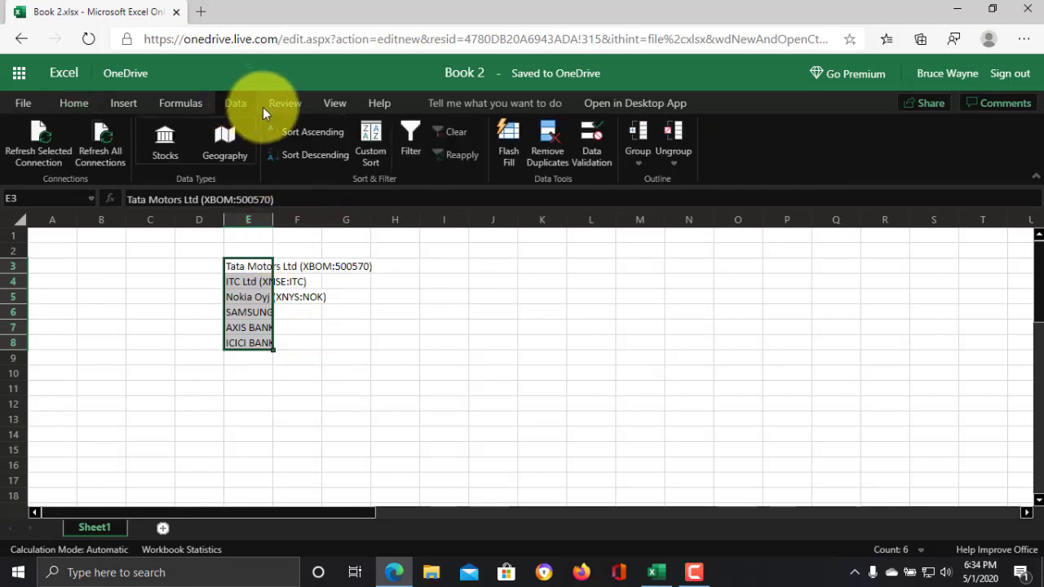
{"action": "left_click", "coordinate": [176, 138]}
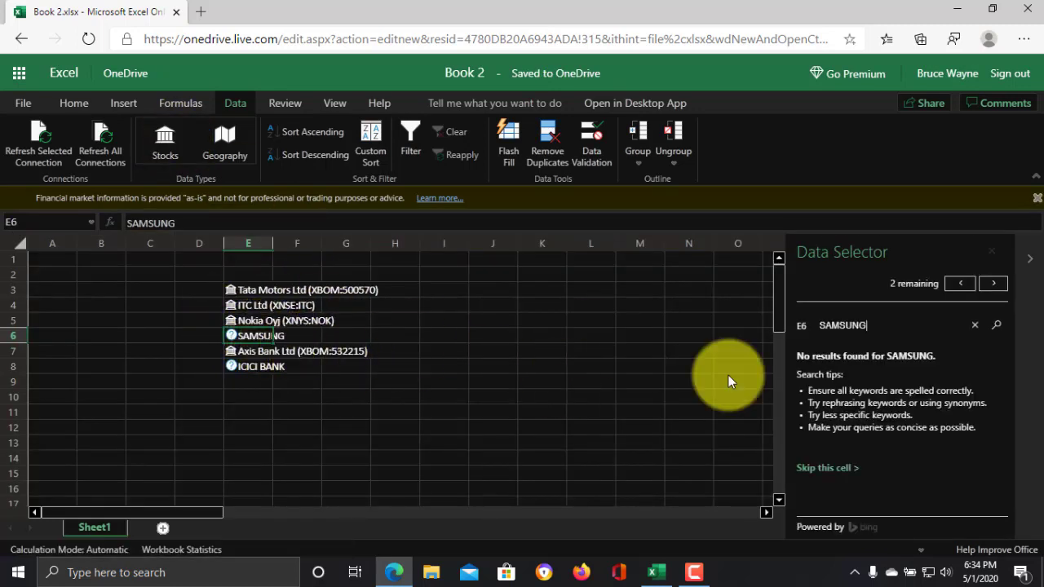
Match E6 to the Suzuki Motor Corp OTC Markets listing SZKMY by searching for Suzuki, and match ICICI BANK to its Bombay Stock Exchange listing.
{"action": "left_click", "coordinate": [887, 328]}
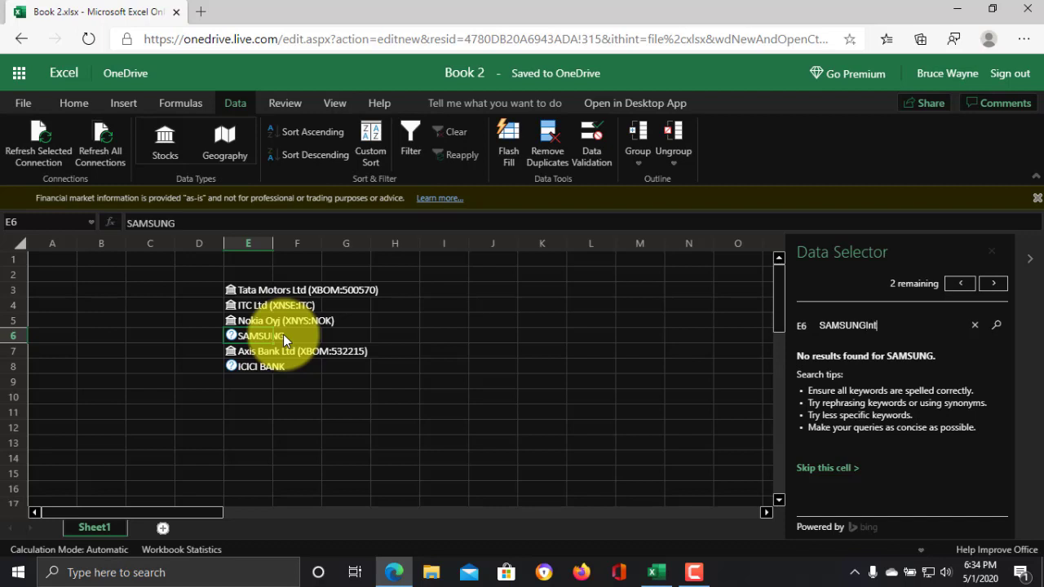
{"action": "left_click_drag", "start_coordinate": [915, 326], "coordinate": [792, 323]}
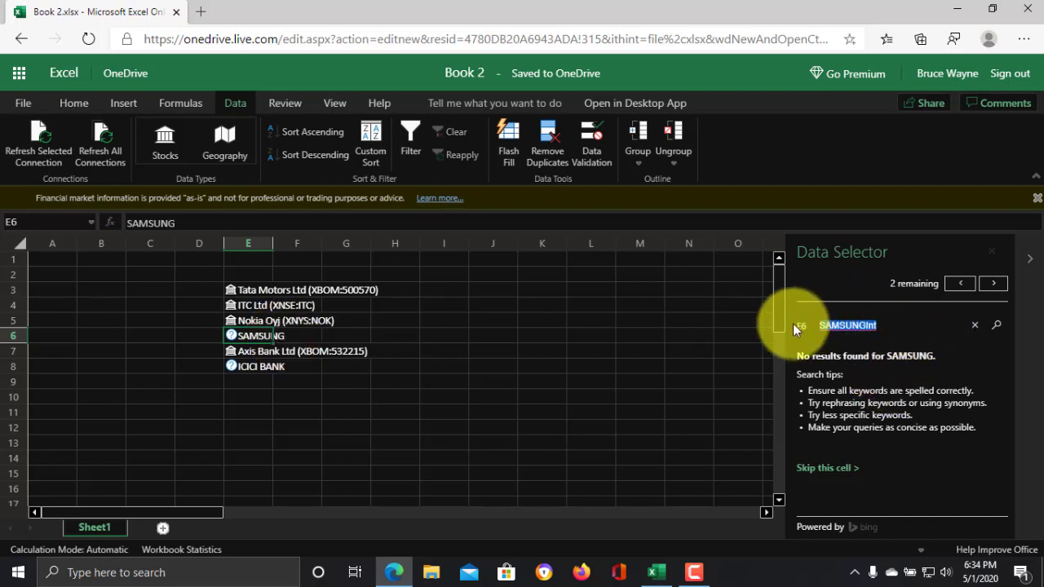
{"action": "key", "text": "BackSpace"}
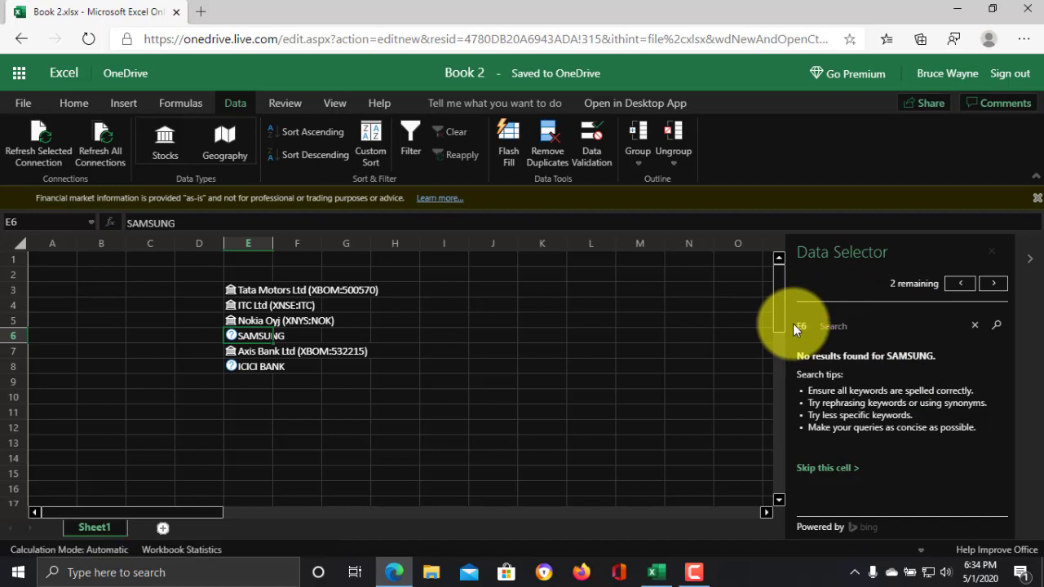
{"action": "type", "text": "Suzuki"}
{"action": "key", "text": "Return"}
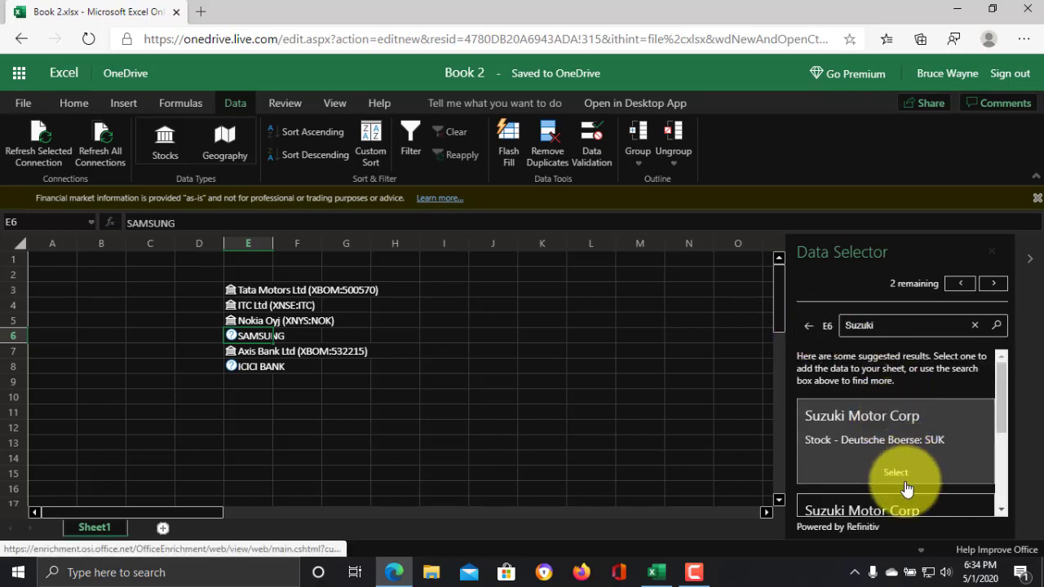
{"action": "scroll", "coordinate": [1003, 407], "scroll_direction": "down", "scroll_amount": 1}
{"action": "left_click_drag", "start_coordinate": [1003, 408], "coordinate": [997, 466]}
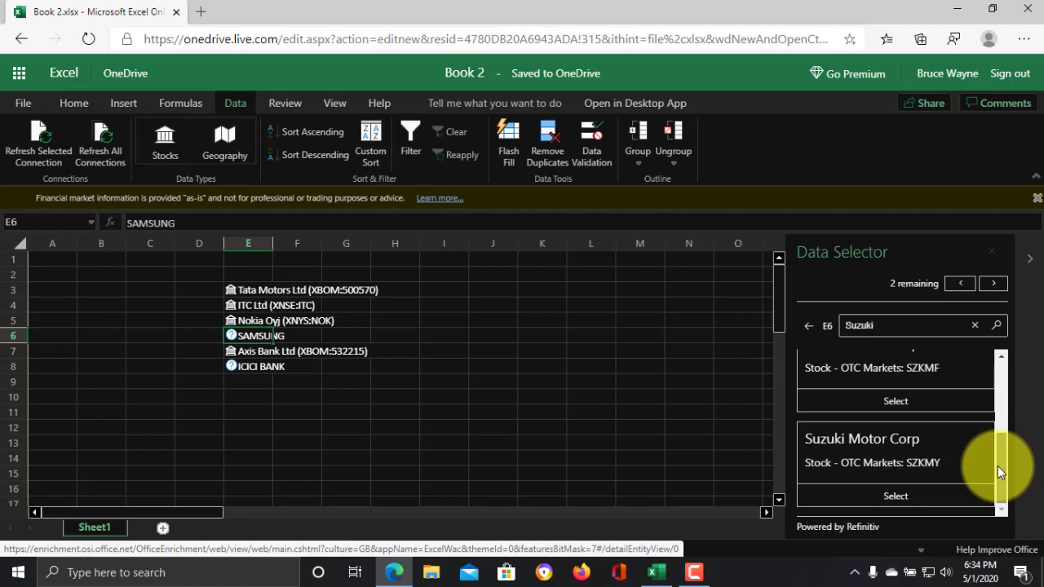
{"action": "left_click", "coordinate": [897, 497]}
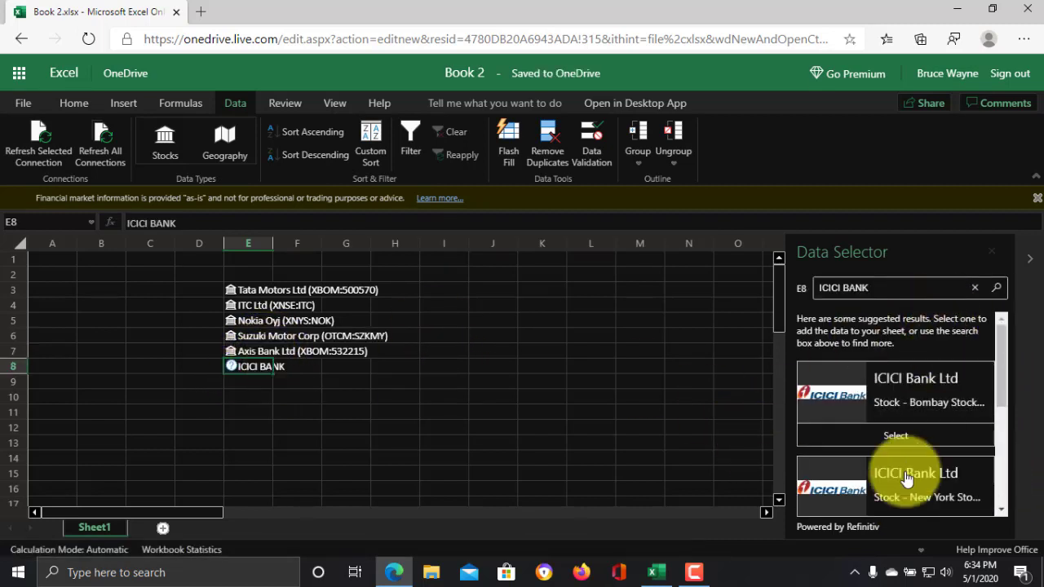
{"action": "left_click", "coordinate": [894, 438]}
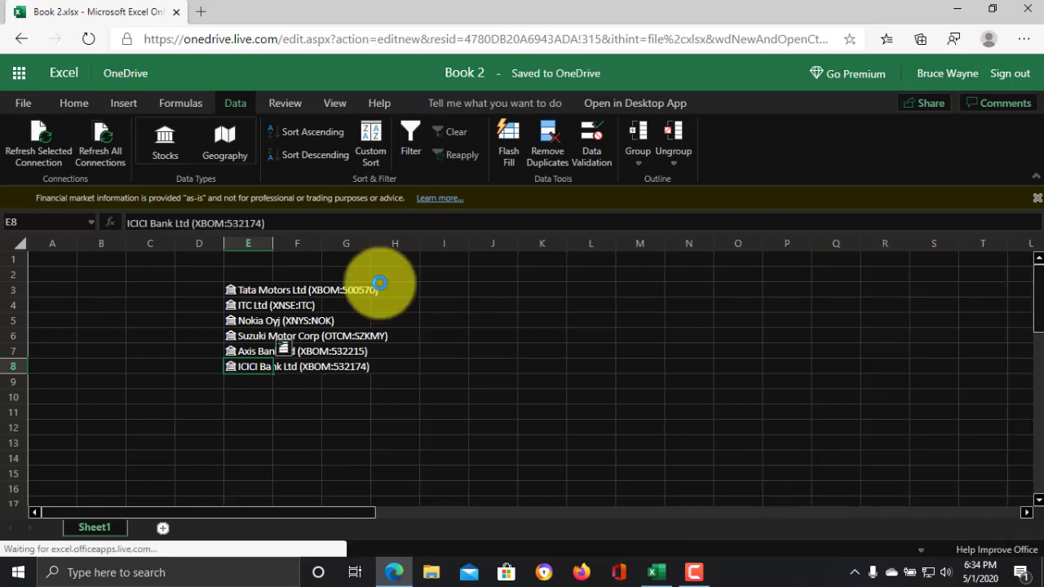
Compare the converted list in E3:E8 with the list in D4:D9 of the desktop Excel workbook, and return to Excel for the web.
{"action": "left_click_drag", "start_coordinate": [242, 287], "coordinate": [250, 368]}
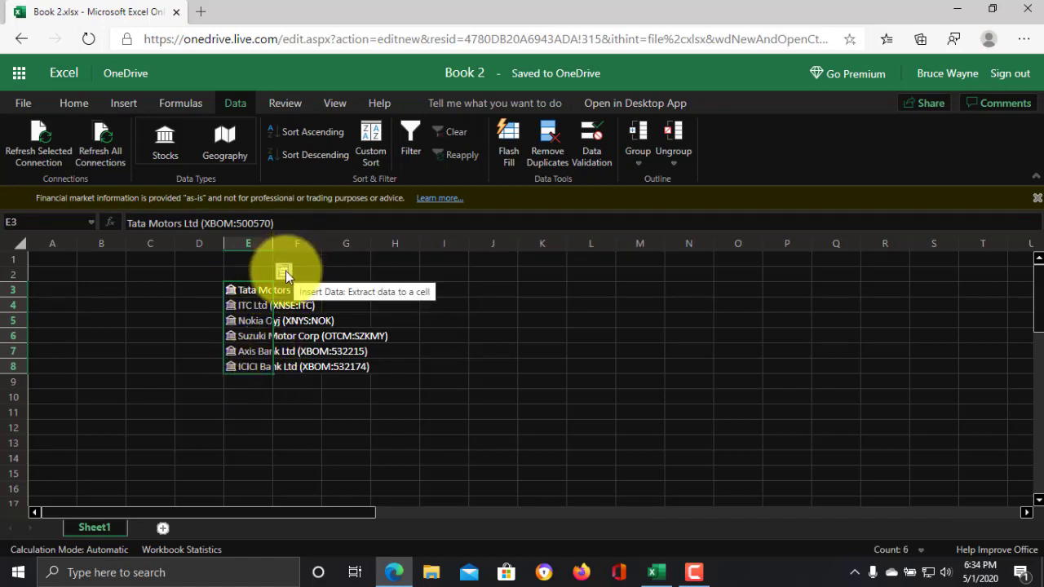
{"action": "left_click", "coordinate": [652, 572]}
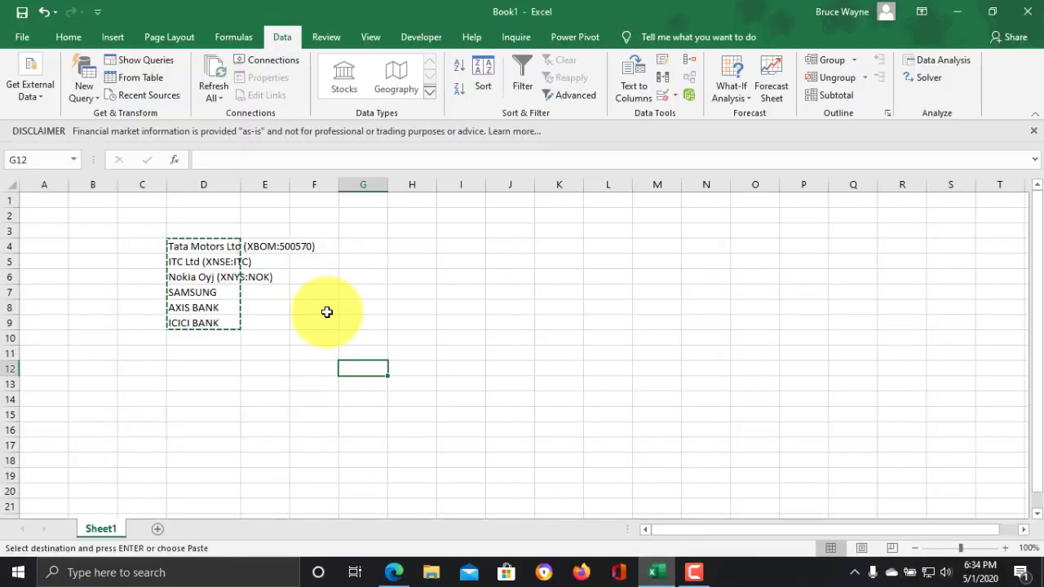
{"action": "left_click", "coordinate": [235, 341]}
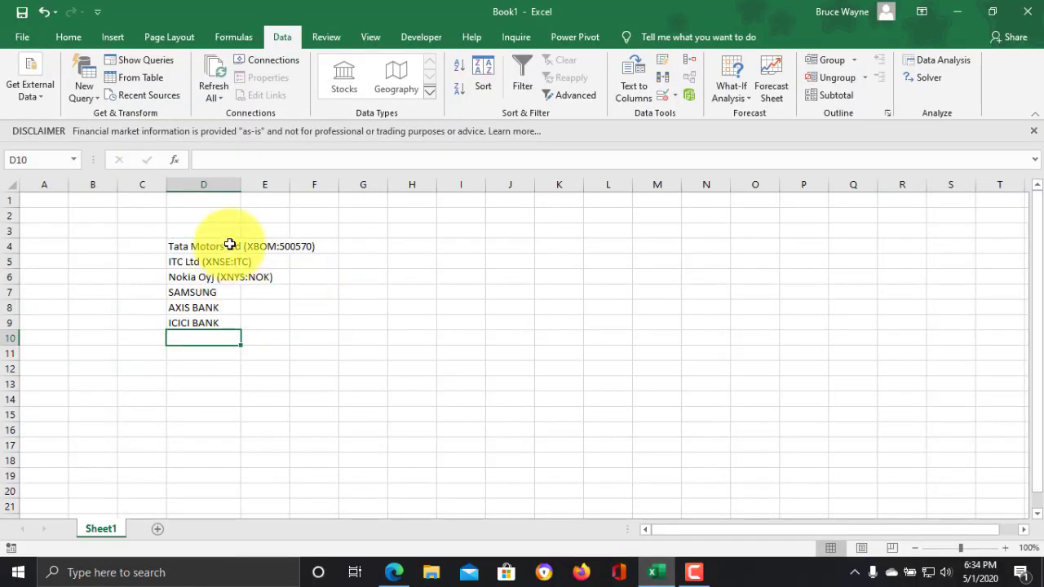
{"action": "left_click_drag", "start_coordinate": [228, 242], "coordinate": [226, 322]}
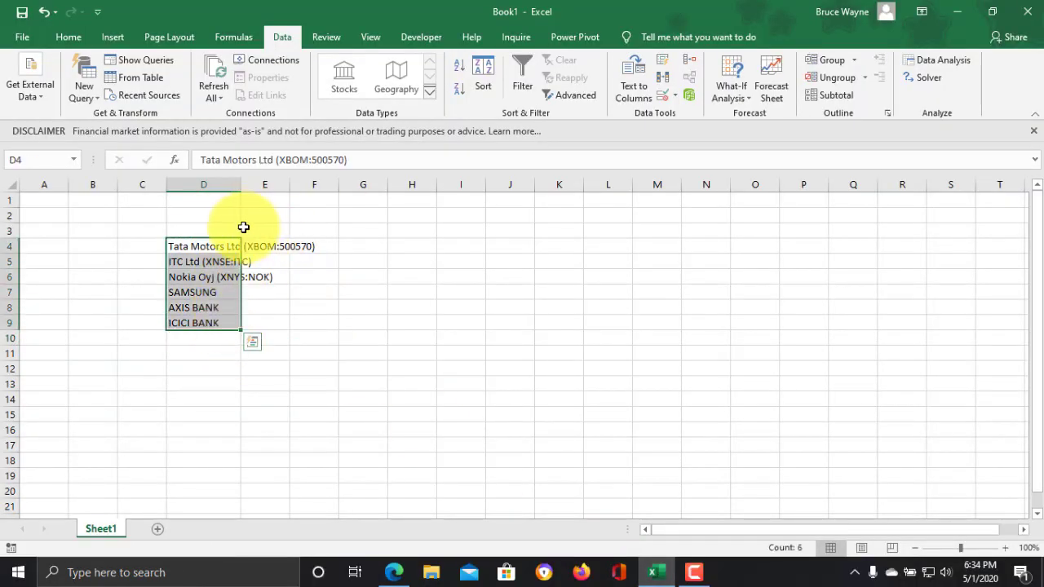
{"action": "left_click", "coordinate": [394, 572]}
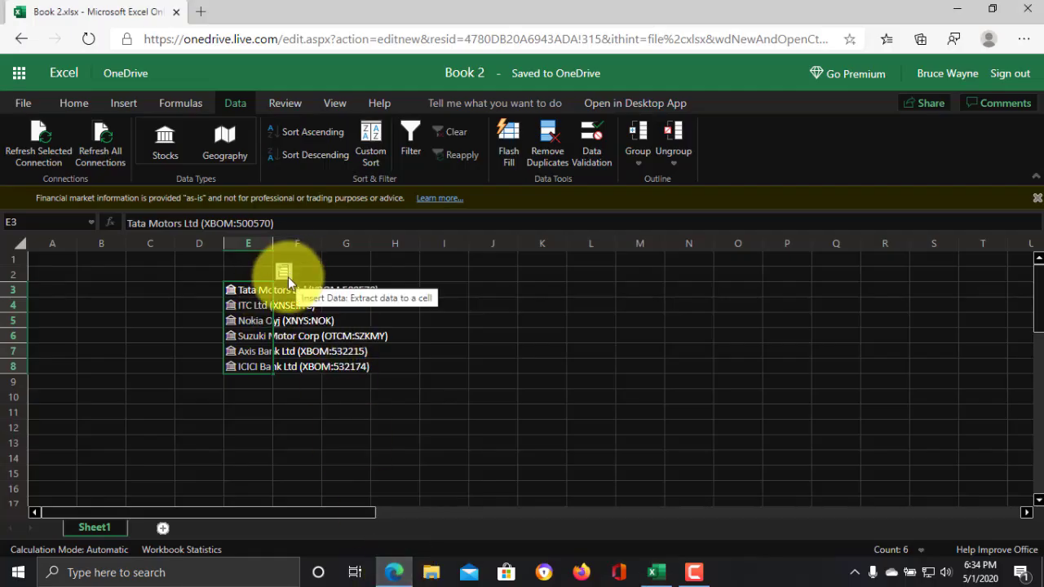
Extract the Name and Open fields of the Tata Motors stock in E3 into F3 and G3.
{"action": "left_click", "coordinate": [254, 290]}
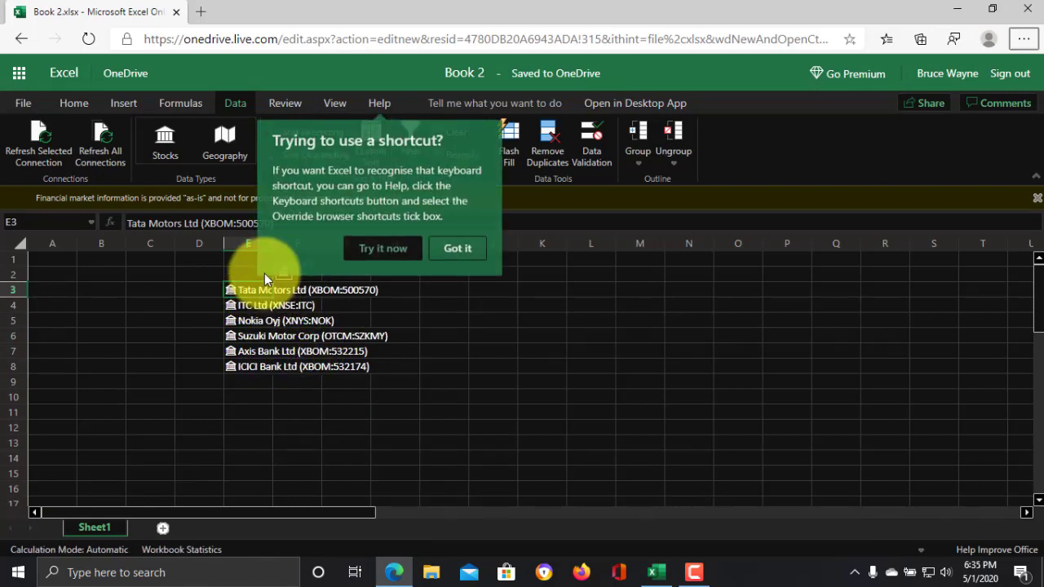
{"action": "left_click", "coordinate": [458, 249]}
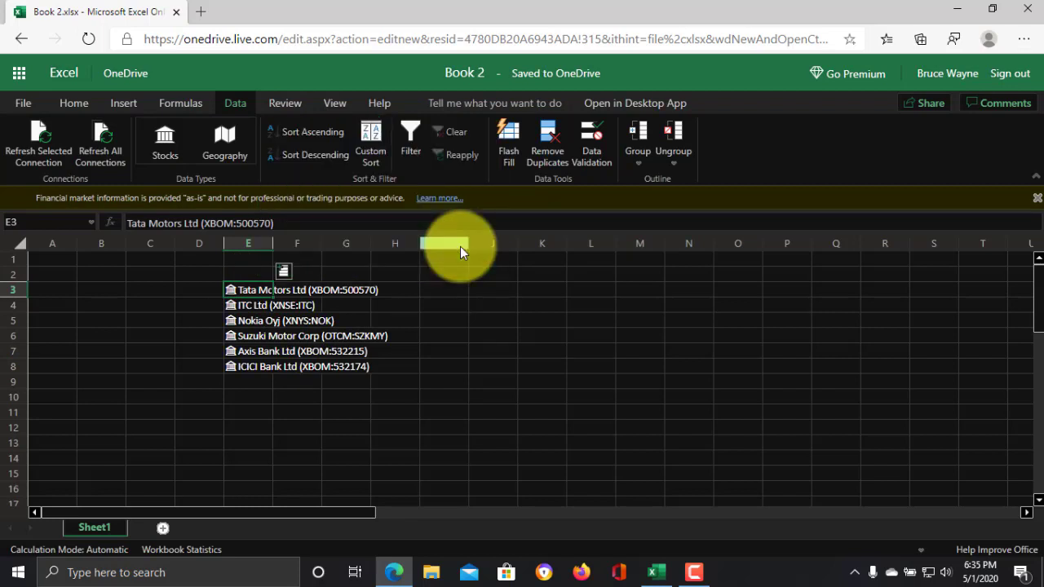
{"action": "left_click", "coordinate": [284, 273]}
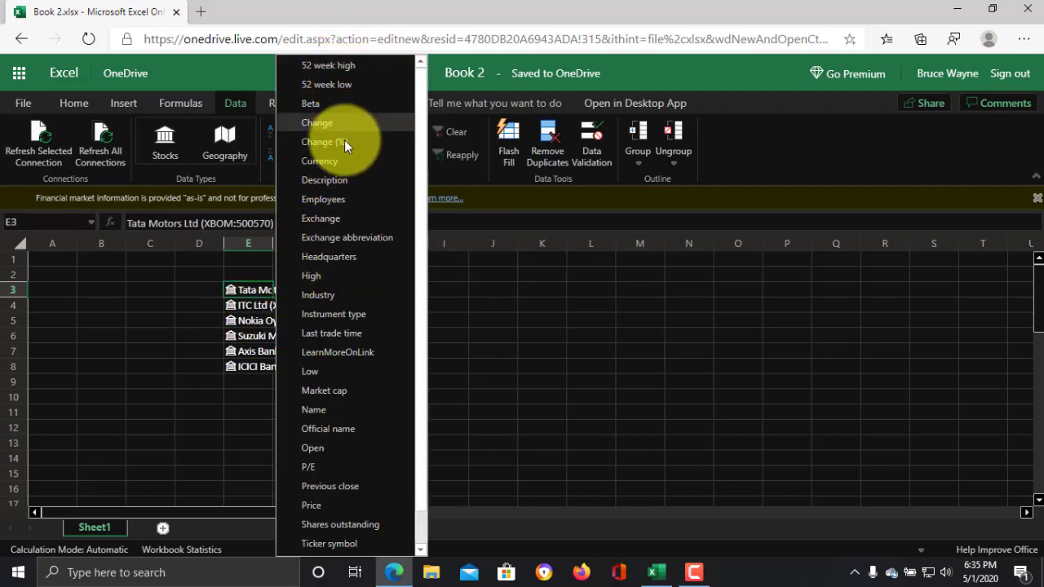
{"action": "left_click", "coordinate": [333, 410]}
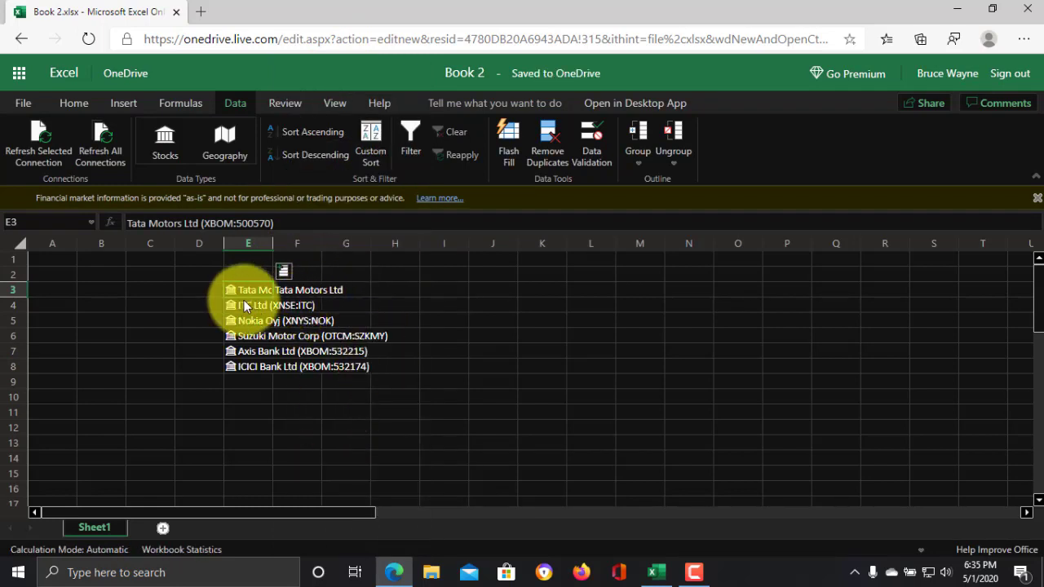
{"action": "left_click", "coordinate": [284, 271]}
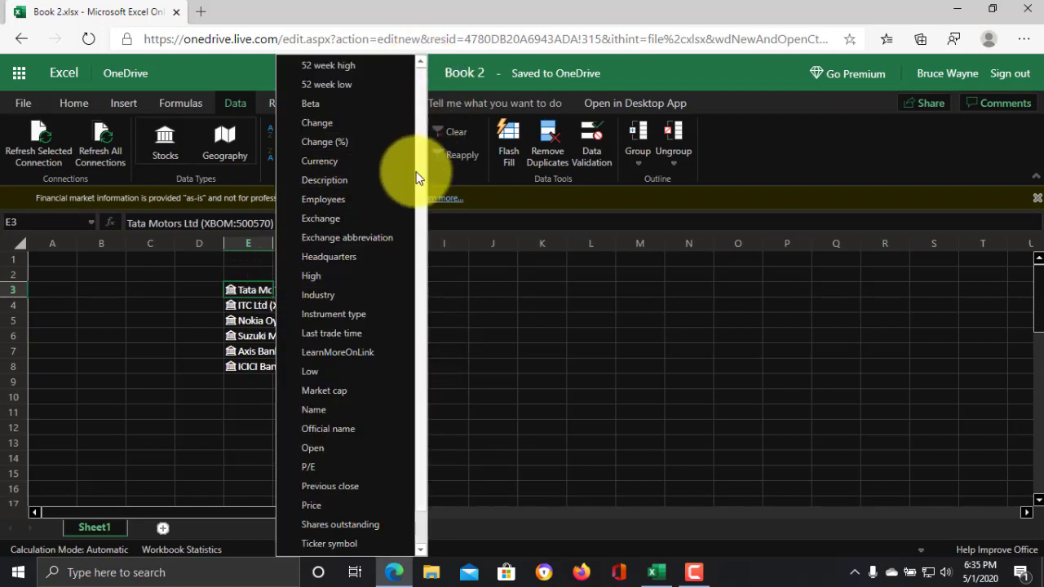
{"action": "scroll", "coordinate": [434, 349], "scroll_direction": "down", "scroll_amount": 1}
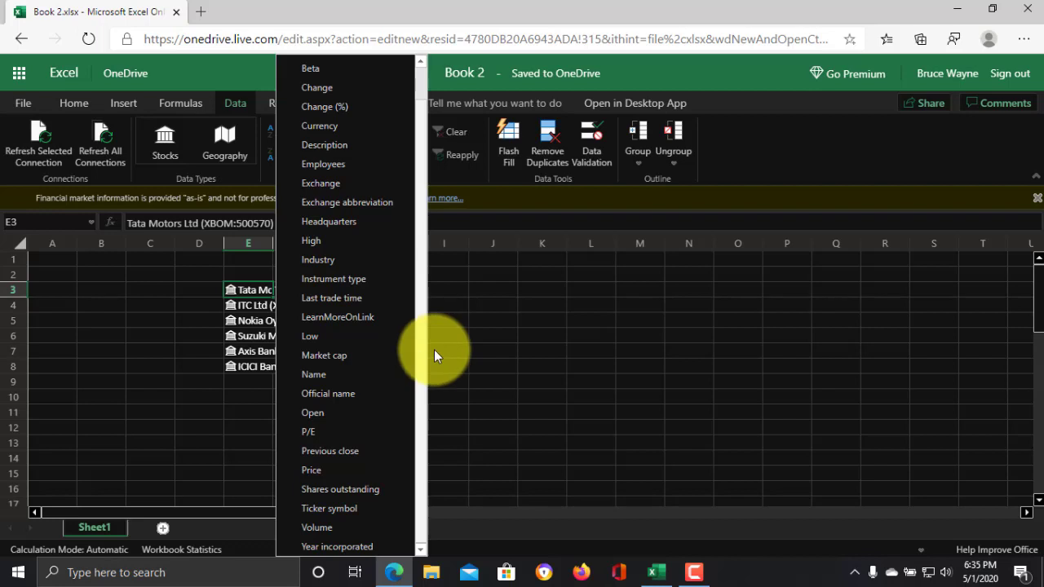
{"action": "left_click", "coordinate": [371, 380]}
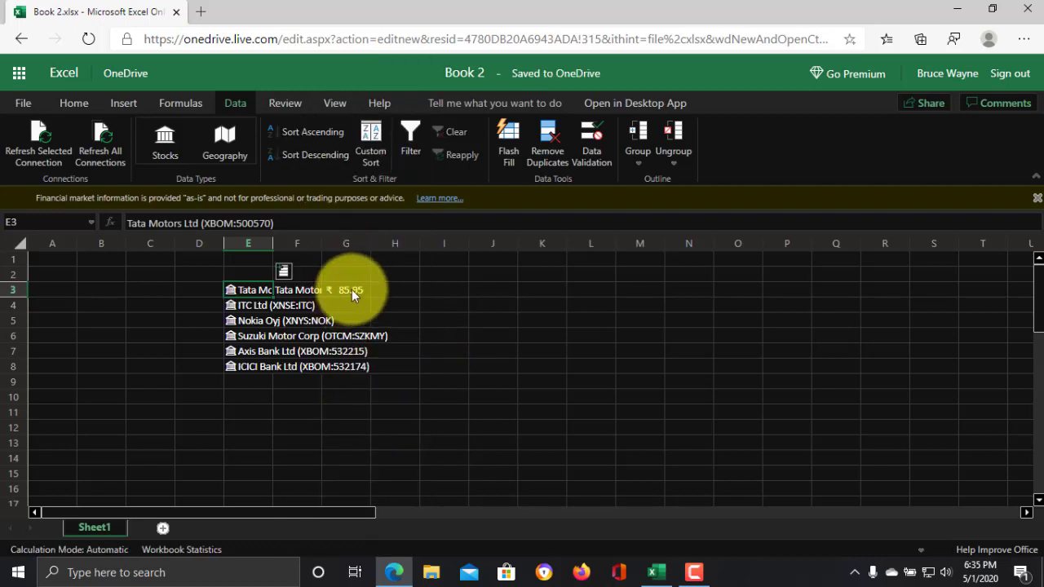
Extract the Open field for all the stocks in E3:E8 into column H.
{"action": "left_click_drag", "start_coordinate": [261, 290], "coordinate": [259, 364]}
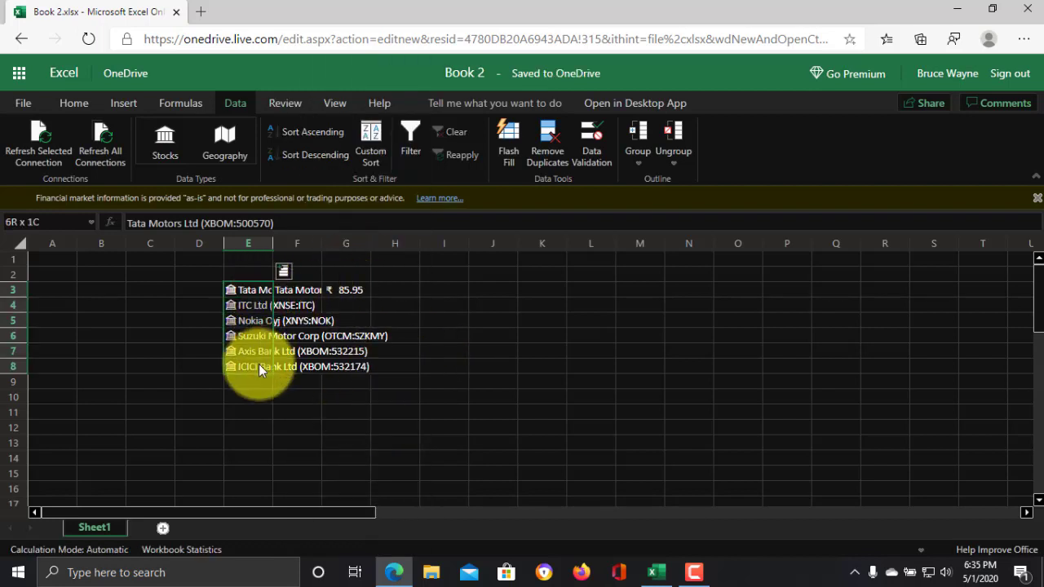
{"action": "left_click", "coordinate": [285, 272]}
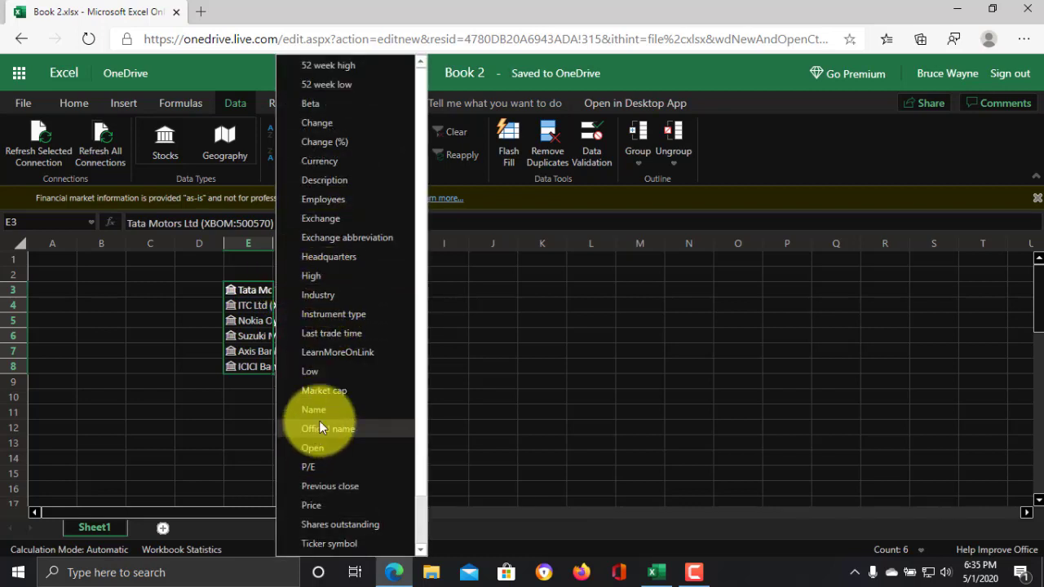
{"action": "left_click", "coordinate": [323, 450]}
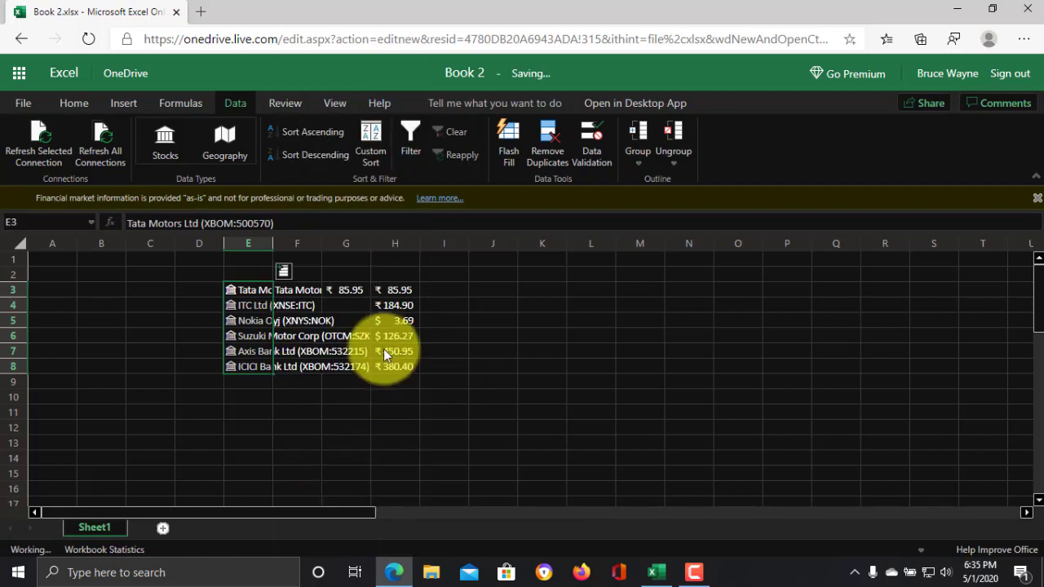
Widen columns G and F, and clear the contents of column G.
{"action": "left_click_drag", "start_coordinate": [371, 243], "coordinate": [404, 255]}
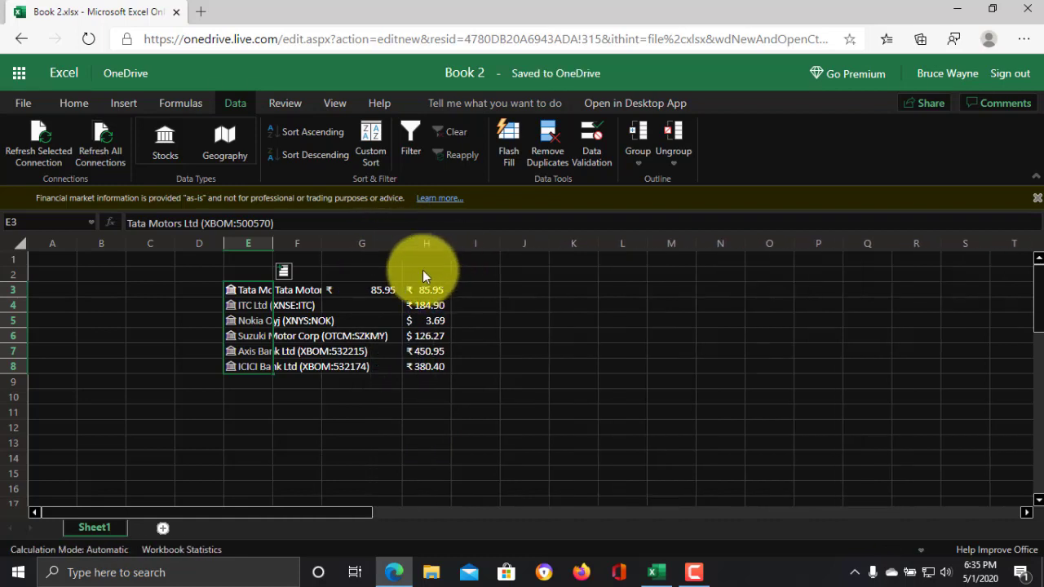
{"action": "left_click_drag", "start_coordinate": [321, 243], "coordinate": [352, 252]}
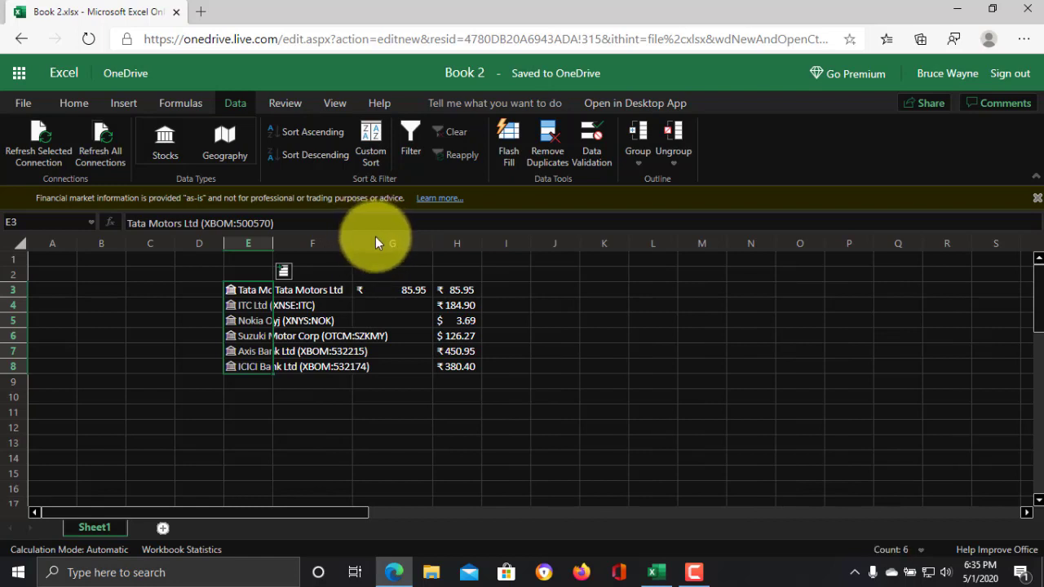
{"action": "left_click", "coordinate": [380, 245]}
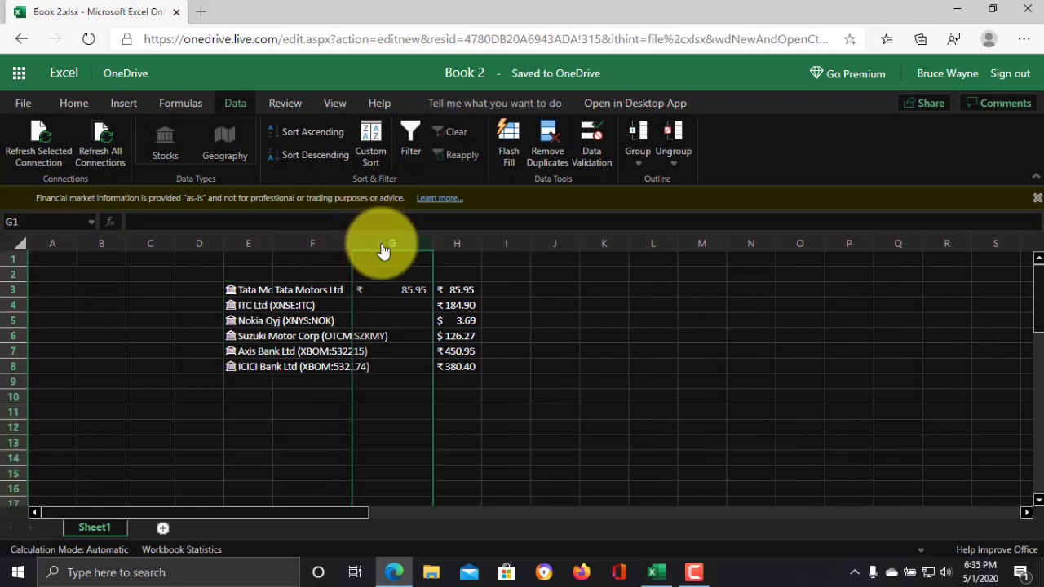
{"action": "key", "text": "Delete"}
{"action": "left_click", "coordinate": [461, 290]}
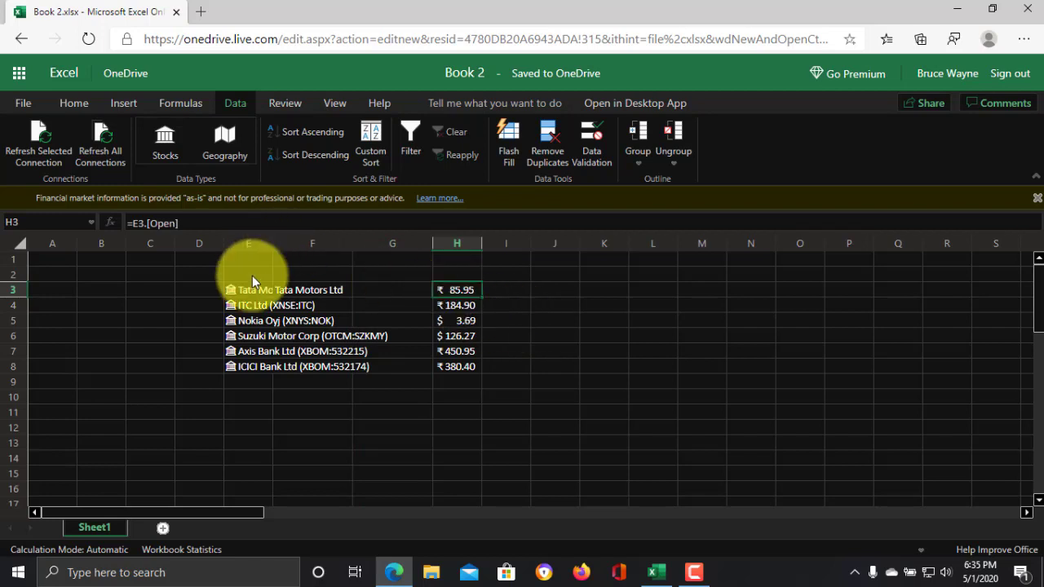
Extract the Currency field for the stocks in E3:E8 into column G, and review the entries in G3:G8.
{"action": "left_click_drag", "start_coordinate": [252, 291], "coordinate": [249, 365]}
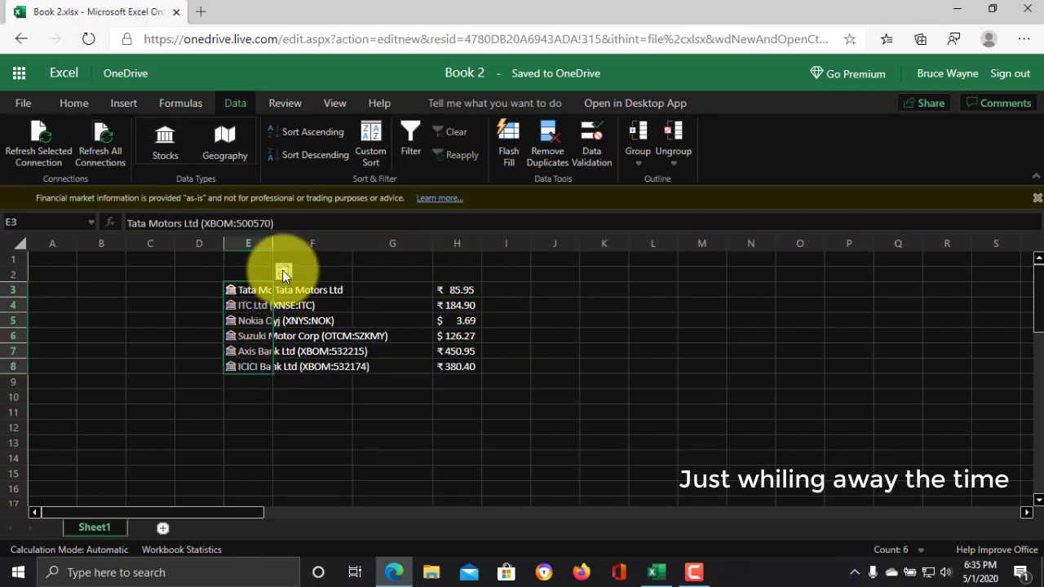
{"action": "left_click", "coordinate": [282, 270]}
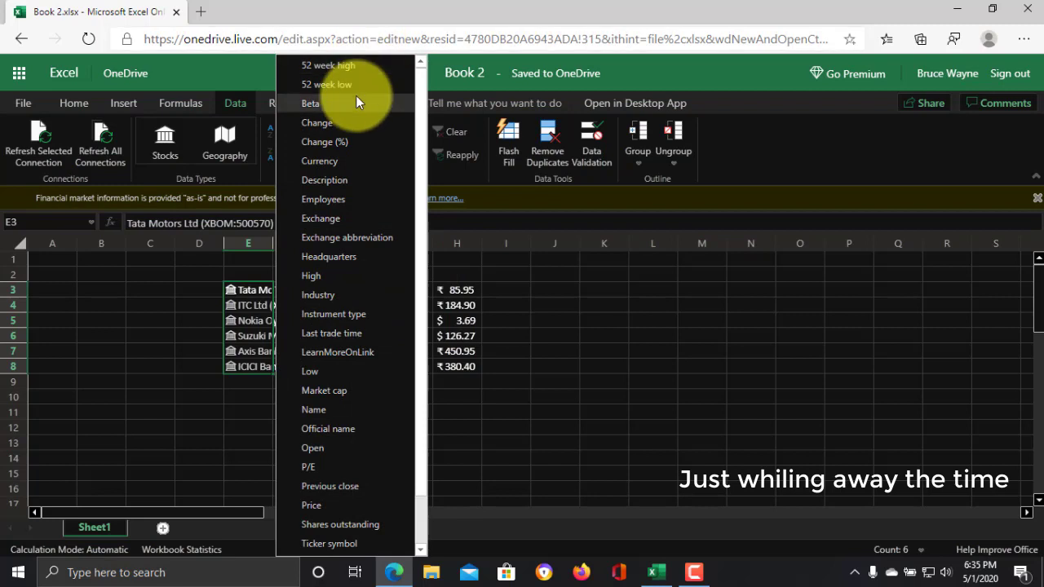
{"action": "left_click", "coordinate": [342, 161]}
{"action": "left_click", "coordinate": [380, 290]}
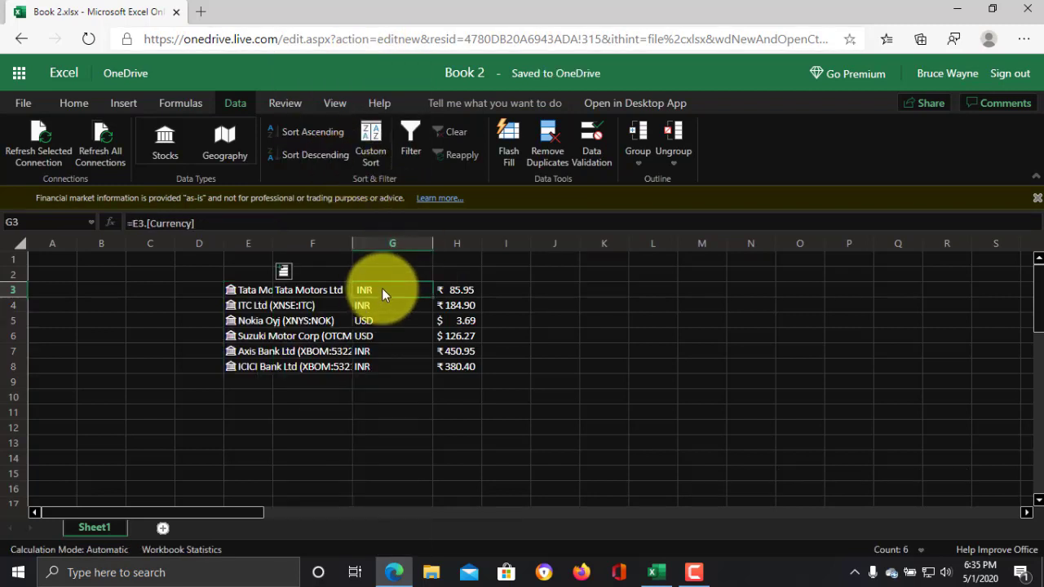
{"action": "left_click", "coordinate": [380, 305]}
{"action": "left_click", "coordinate": [381, 320]}
{"action": "left_click", "coordinate": [382, 328]}
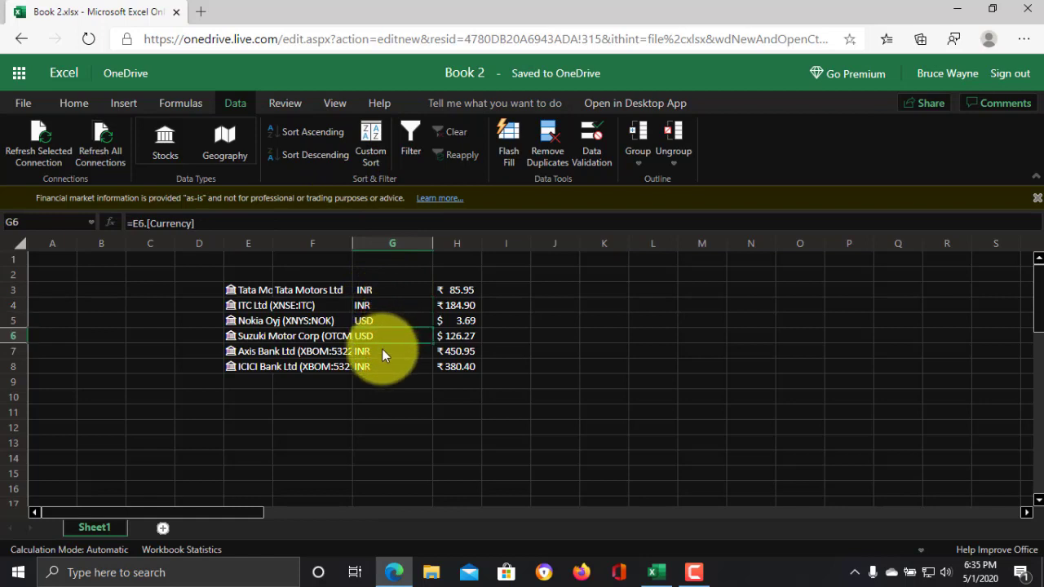
{"action": "left_click", "coordinate": [382, 350]}
{"action": "left_click", "coordinate": [386, 365]}
{"action": "left_click", "coordinate": [504, 272]}
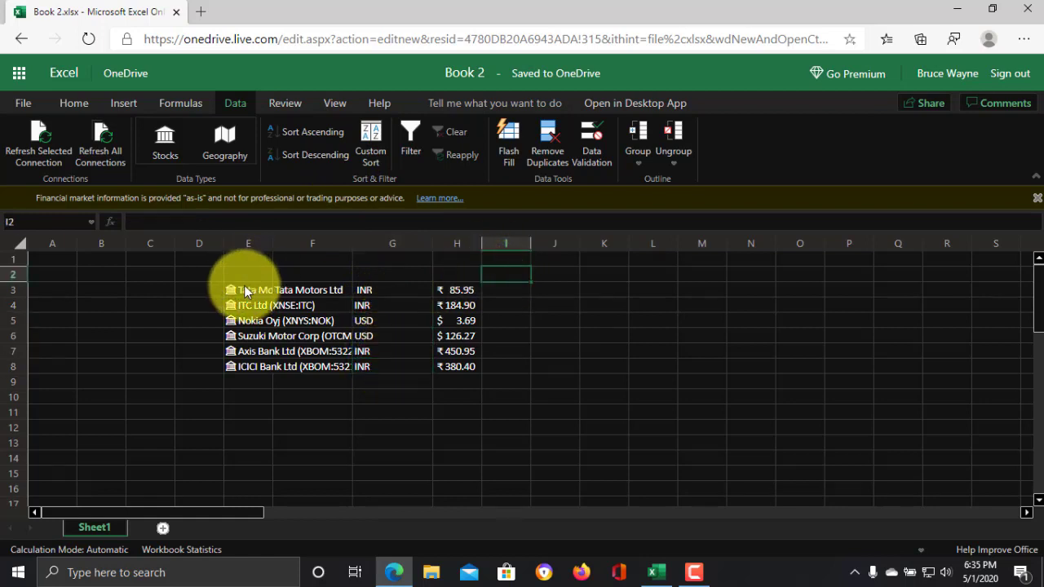
Extract the Price field for the stocks in E3:E8 into column I, and select I3:I8.
{"action": "left_click_drag", "start_coordinate": [245, 291], "coordinate": [251, 364]}
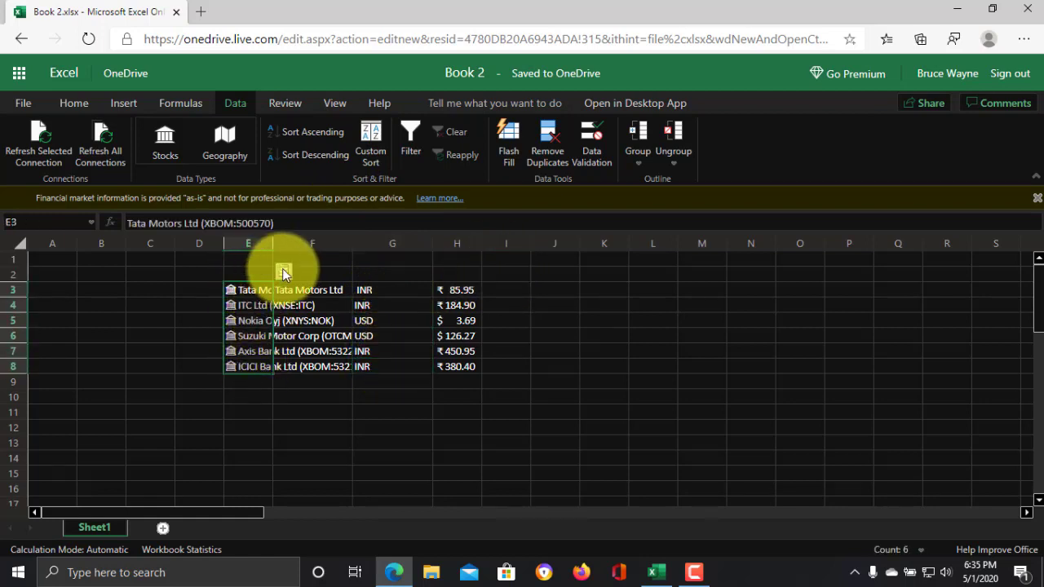
{"action": "left_click", "coordinate": [282, 270]}
{"action": "scroll", "coordinate": [421, 318], "scroll_direction": "down", "scroll_amount": 2}
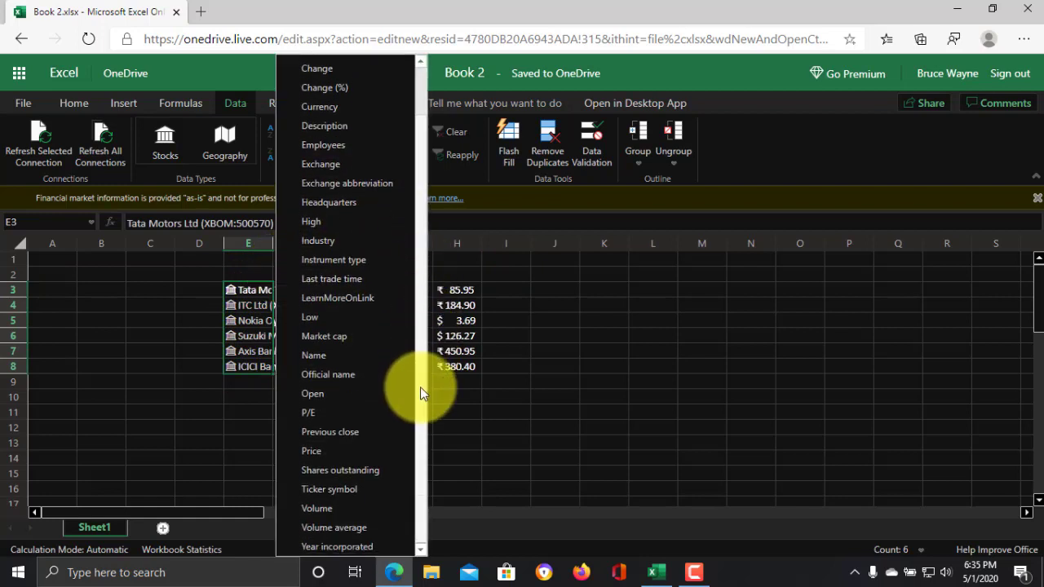
{"action": "left_click", "coordinate": [344, 449]}
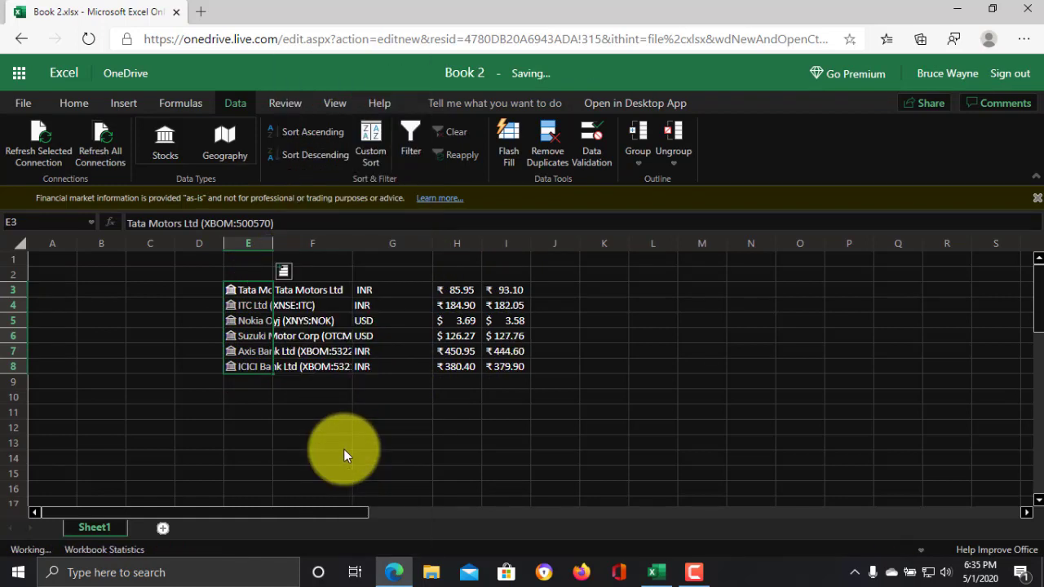
{"action": "left_click_drag", "start_coordinate": [502, 290], "coordinate": [511, 363]}
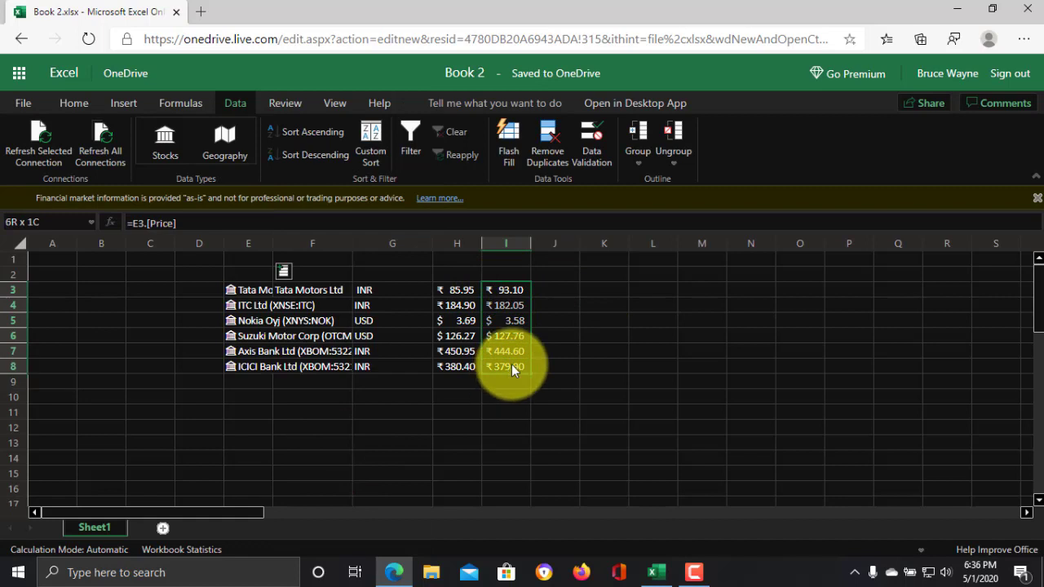
Open google.co.in in a new browser tab, glancing back at the workbook's Price column.
{"action": "left_click", "coordinate": [206, 12]}
{"action": "type", "text": "google.co.in"}
{"action": "key", "text": "Return"}
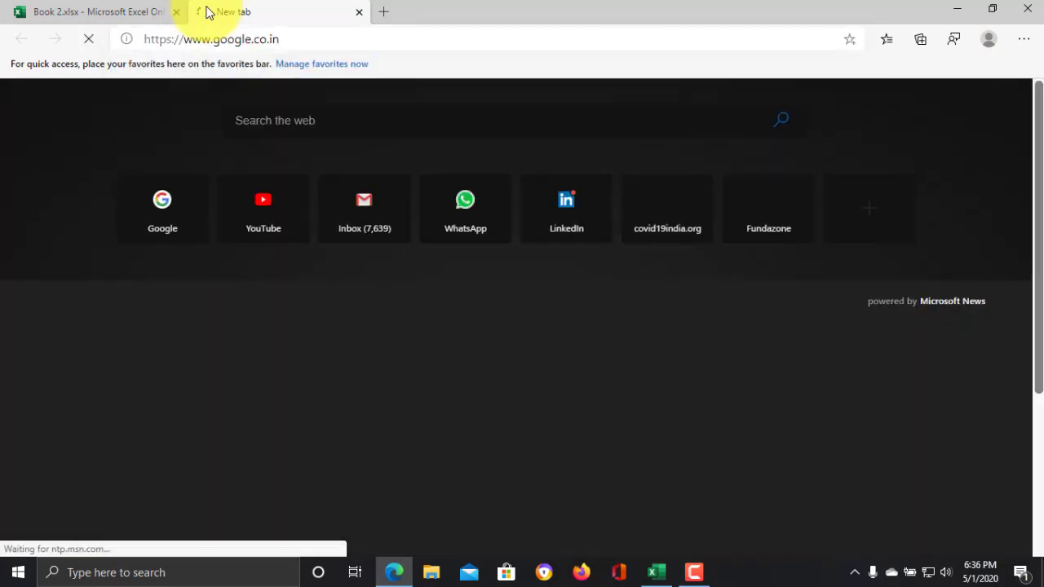
{"action": "left_click", "coordinate": [112, 10]}
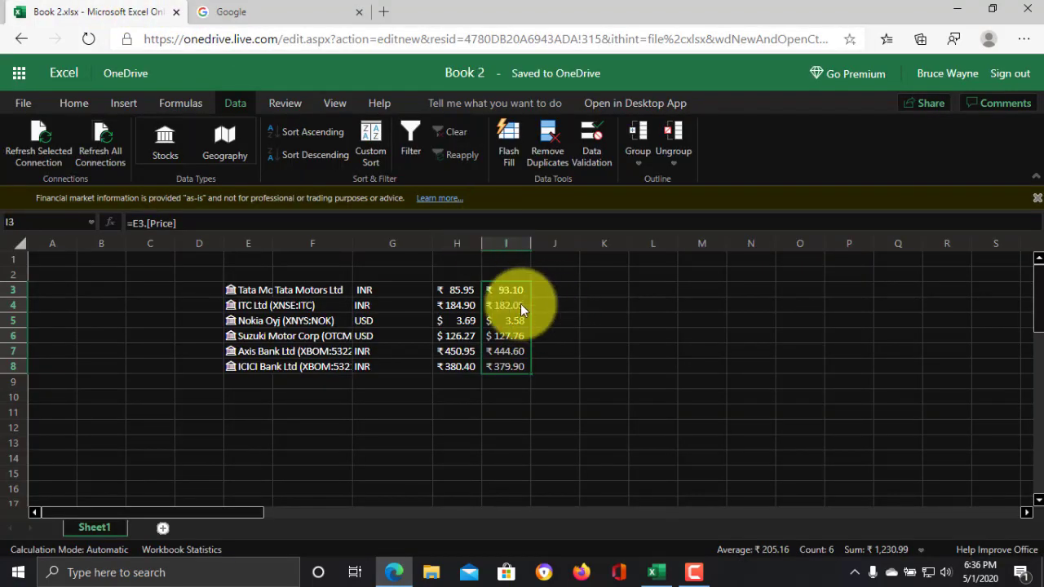
{"action": "left_click", "coordinate": [286, 17]}
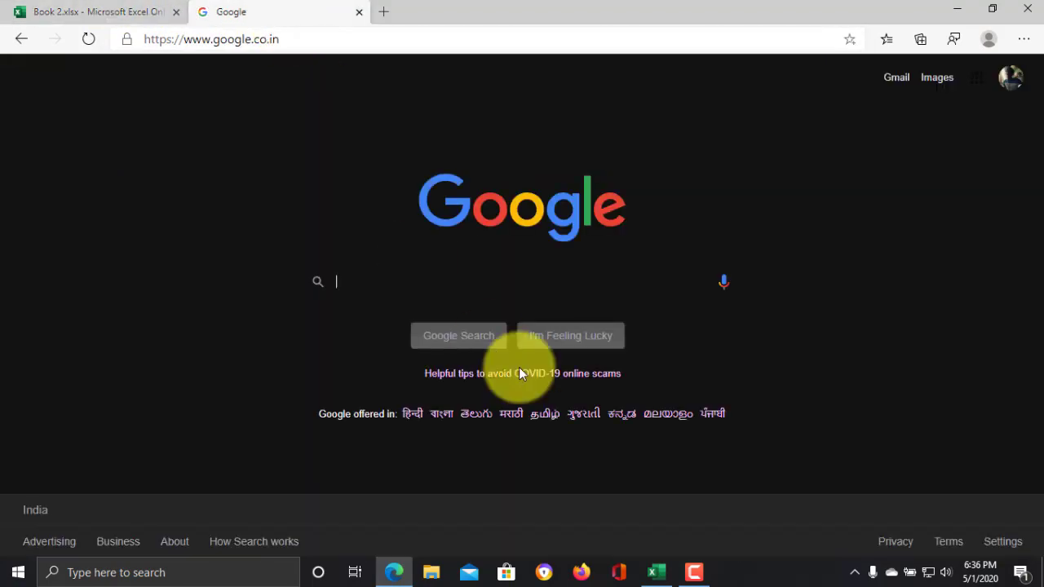
Search Google for "Tata motors ltd price".
{"action": "type", "text": "Tata o"}
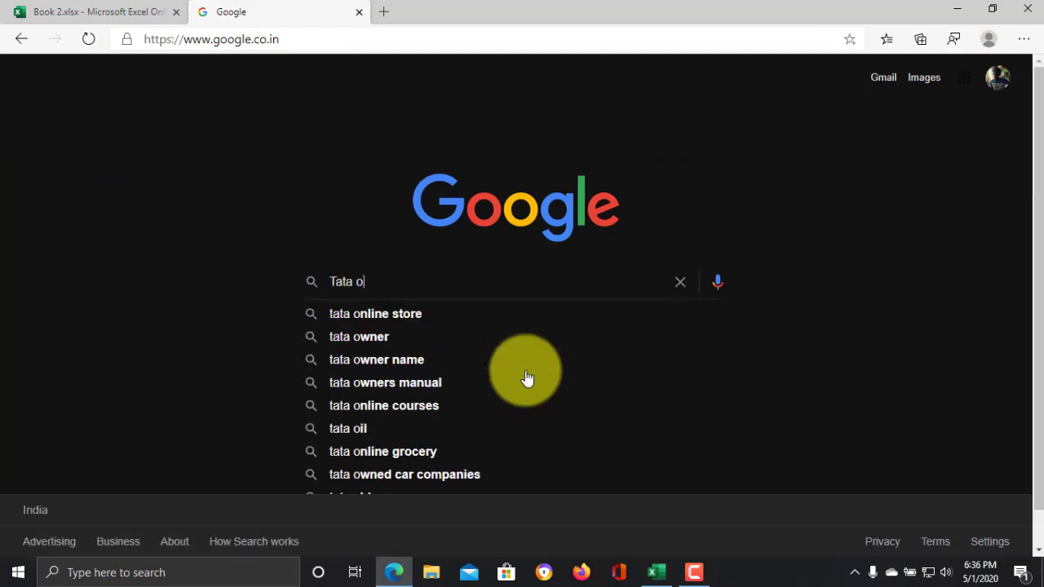
{"action": "key", "text": "BackSpace"}
{"action": "type", "text": "mo"}
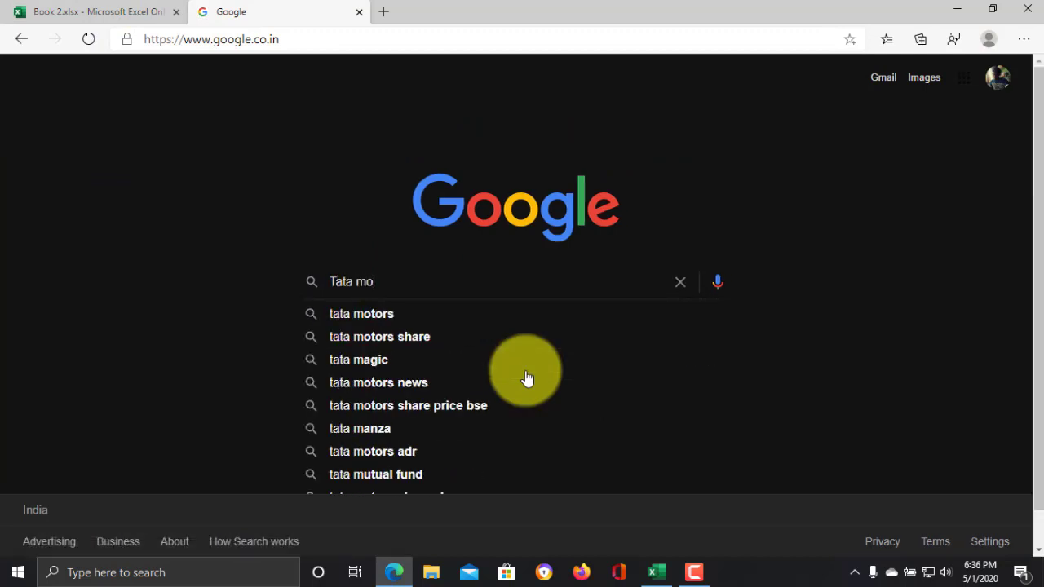
{"action": "type", "text": "tors ltd proce"}
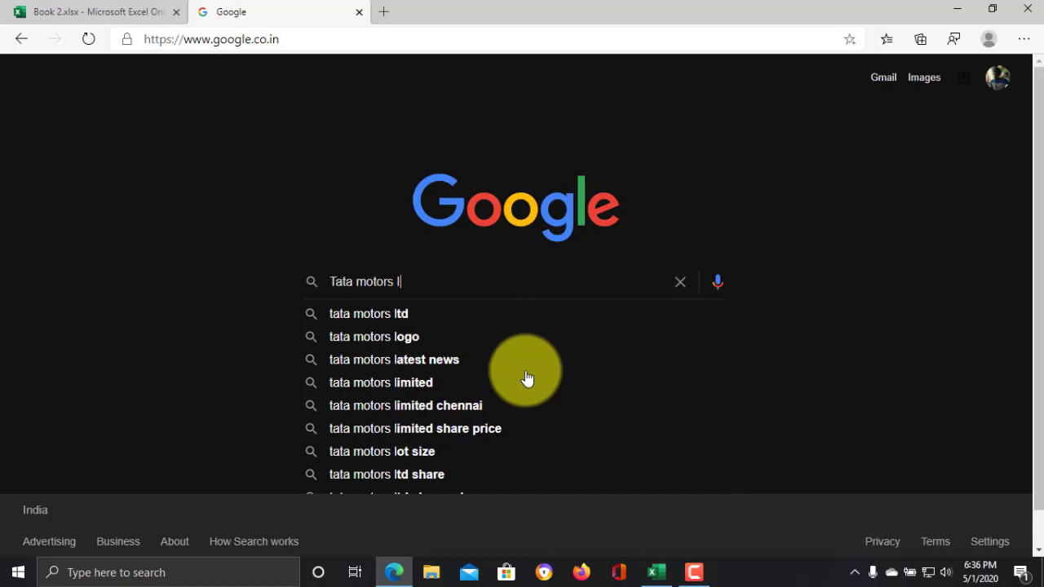
{"action": "key", "text": "BackSpace"}
{"action": "key", "text": "BackSpace"}
{"action": "key", "text": "BackSpace"}
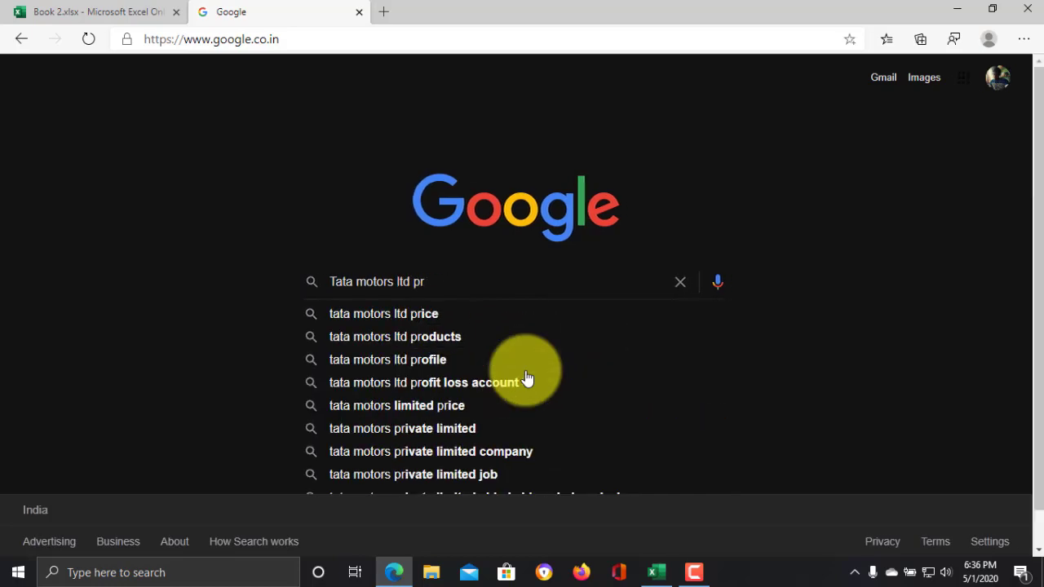
{"action": "type", "text": "ice"}
{"action": "key", "text": "Return"}
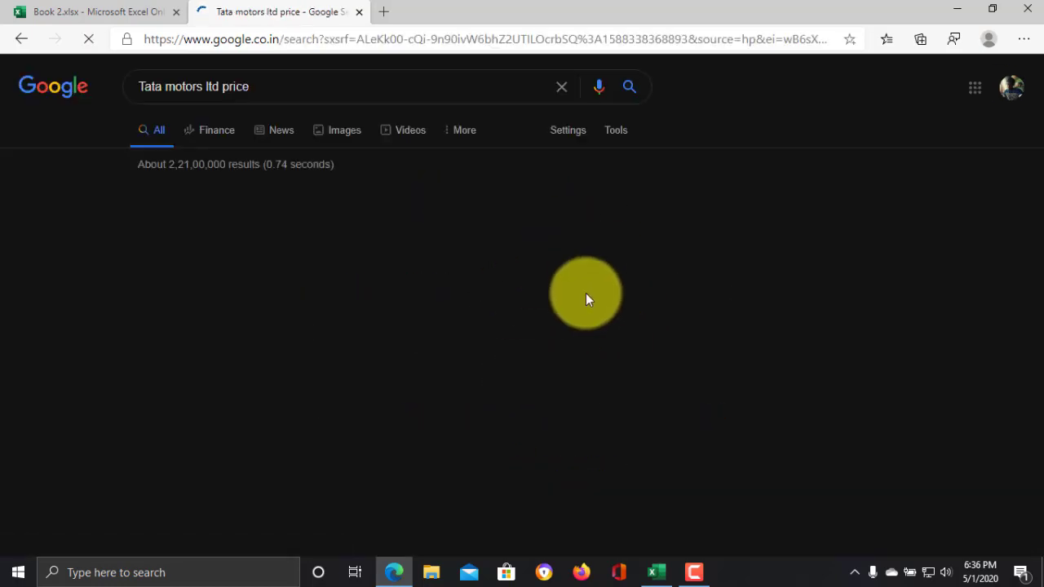
Compare the Tata Motors price in I3 with the quote and daily figures in the Google results.
{"action": "left_click", "coordinate": [102, 11]}
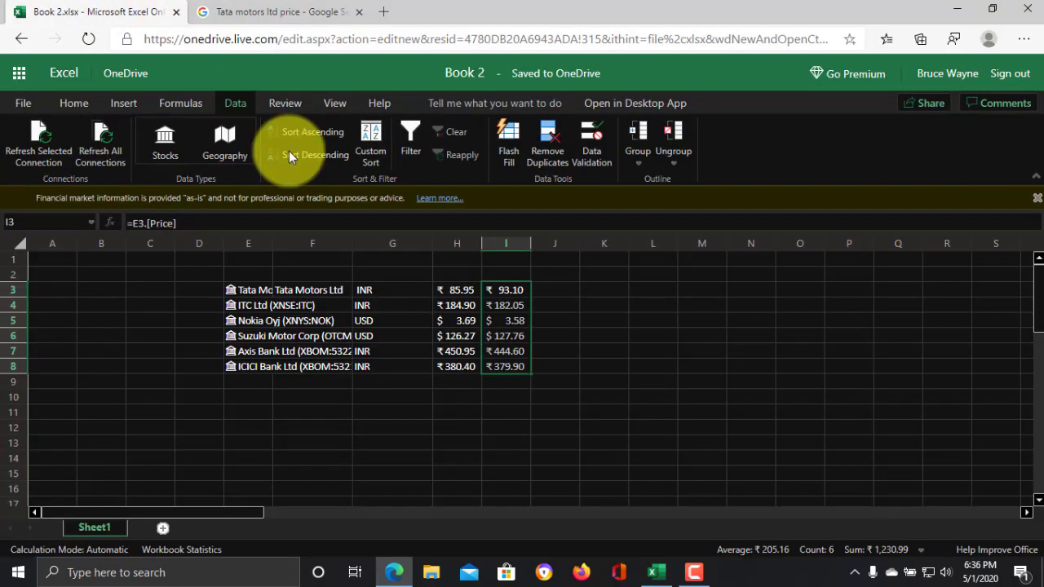
{"action": "left_click", "coordinate": [300, 8]}
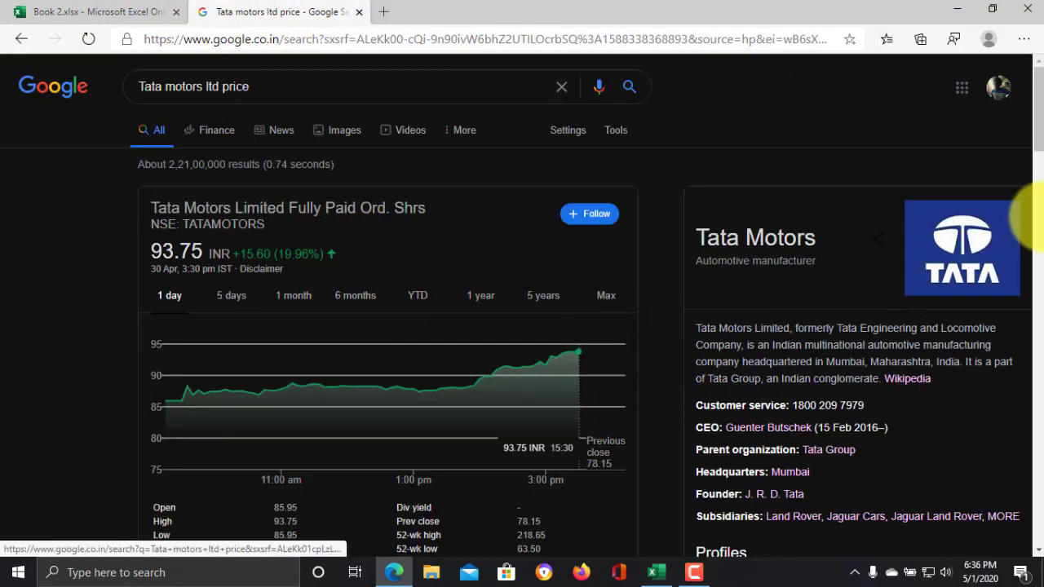
{"action": "scroll", "coordinate": [1042, 170], "scroll_direction": "down", "scroll_amount": 2}
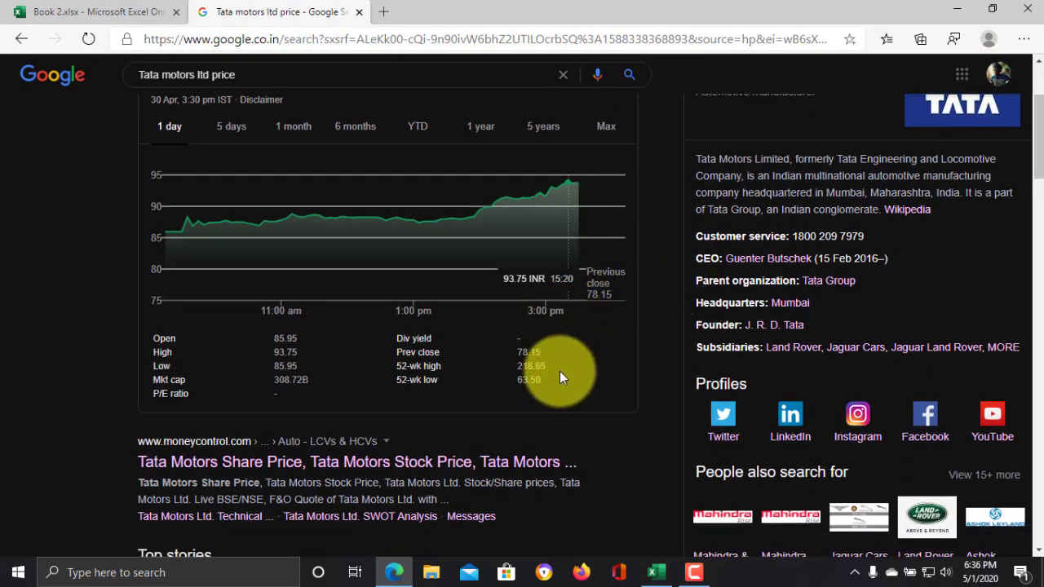
{"action": "left_click", "coordinate": [131, 12]}
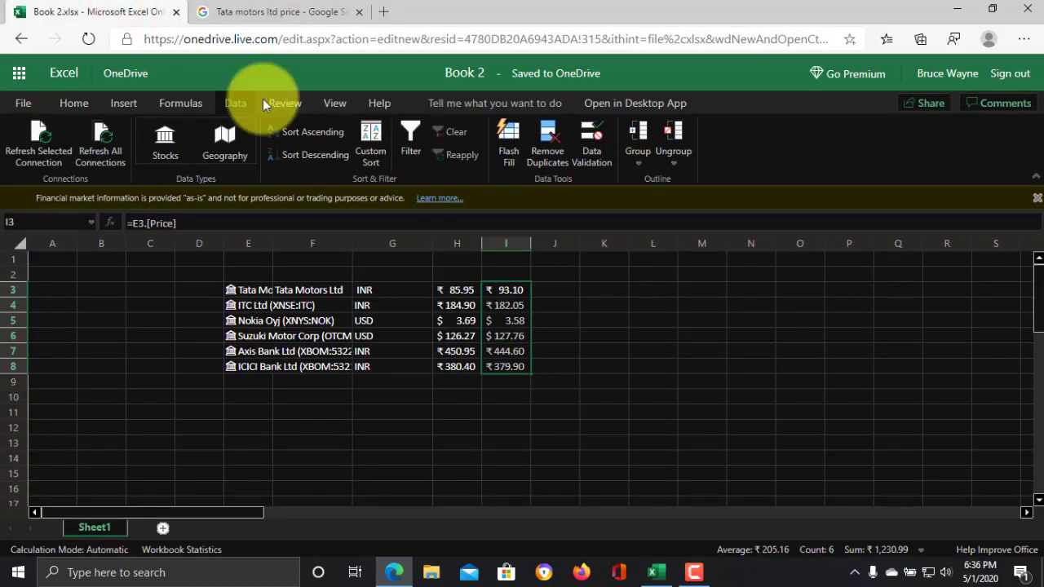
{"action": "left_click", "coordinate": [499, 291]}
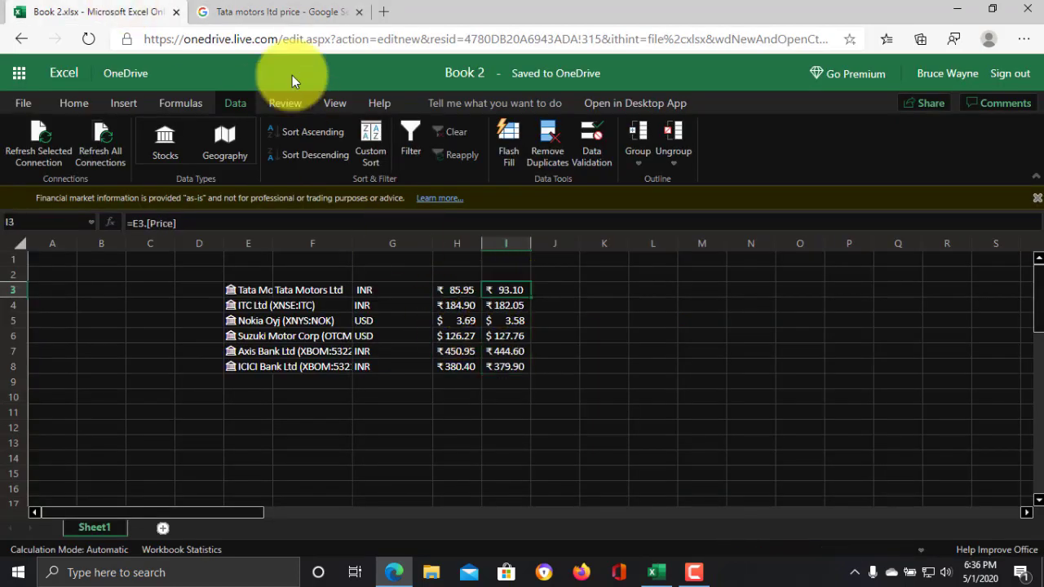
{"action": "left_click", "coordinate": [286, 13]}
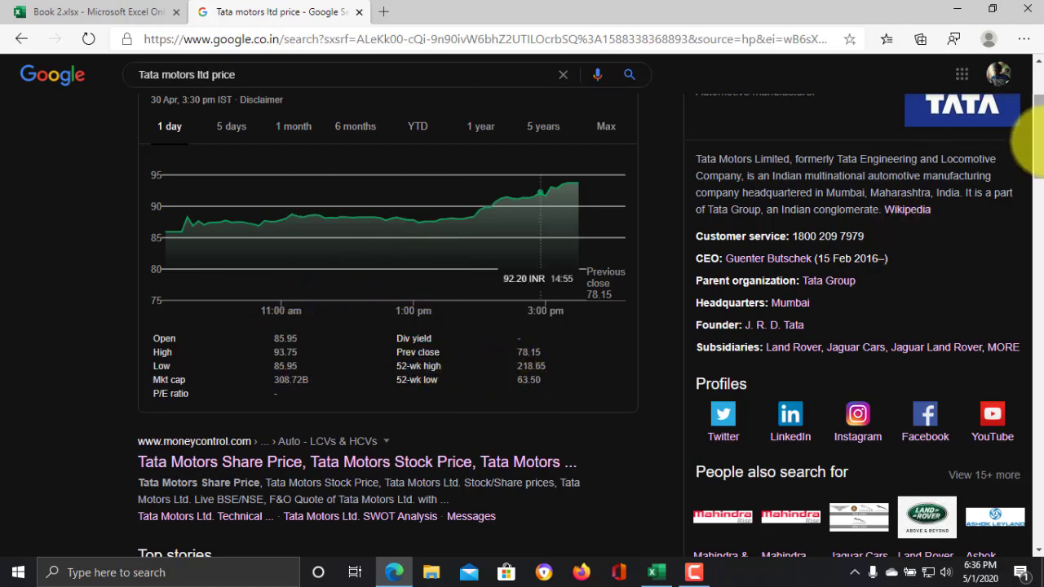
Refine the Google search to "Tata motors ltd price bse".
{"action": "left_click_drag", "start_coordinate": [1039, 141], "coordinate": [1039, 103]}
{"action": "left_click", "coordinate": [325, 87]}
{"action": "type", "text": "bse"}
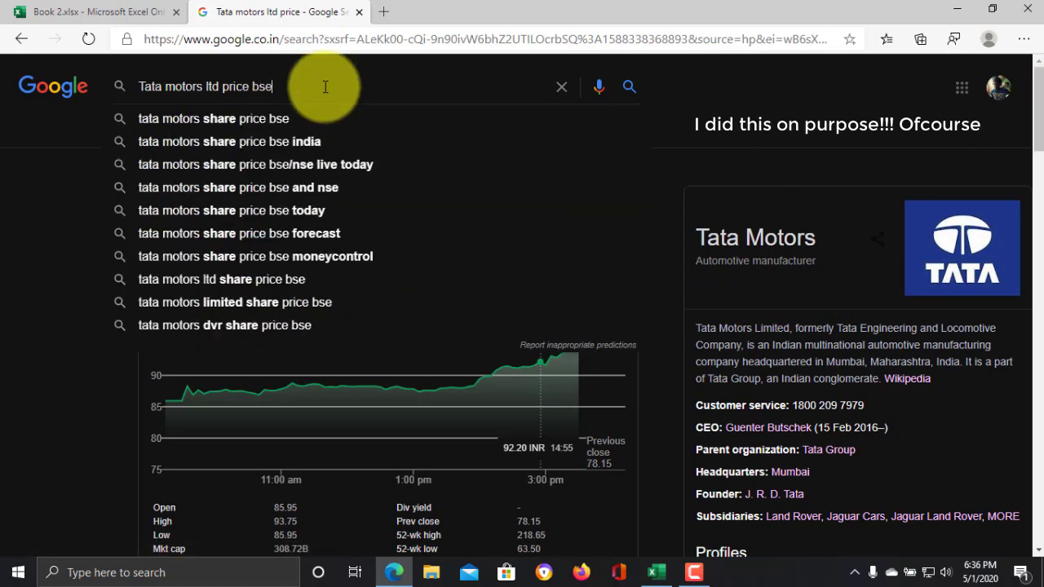
{"action": "key", "text": "Return"}
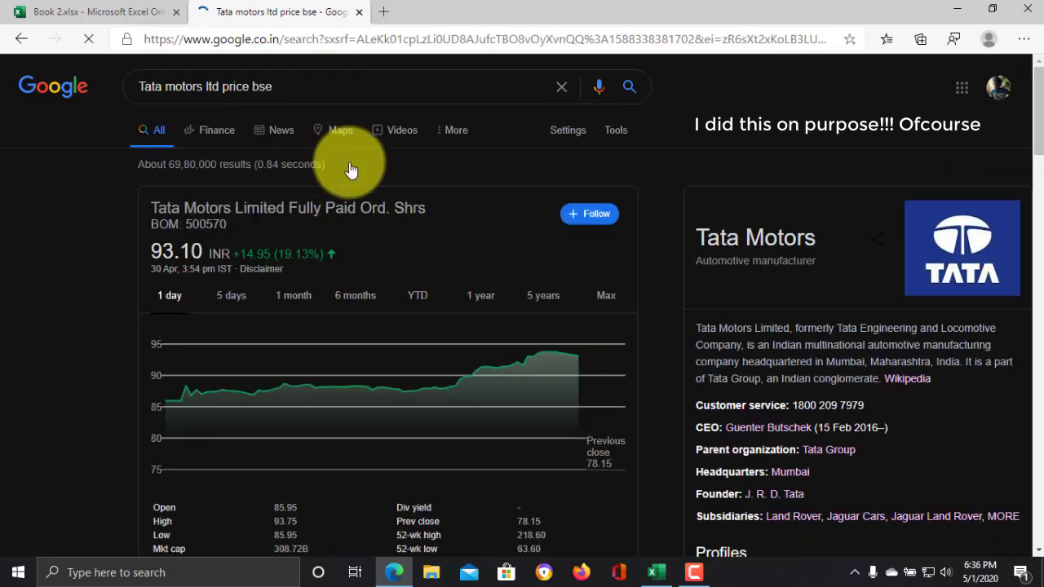
Check the Tata Motors exchange code in E3 and price in I3 against the BSE quote on Google.
{"action": "left_click", "coordinate": [90, 11]}
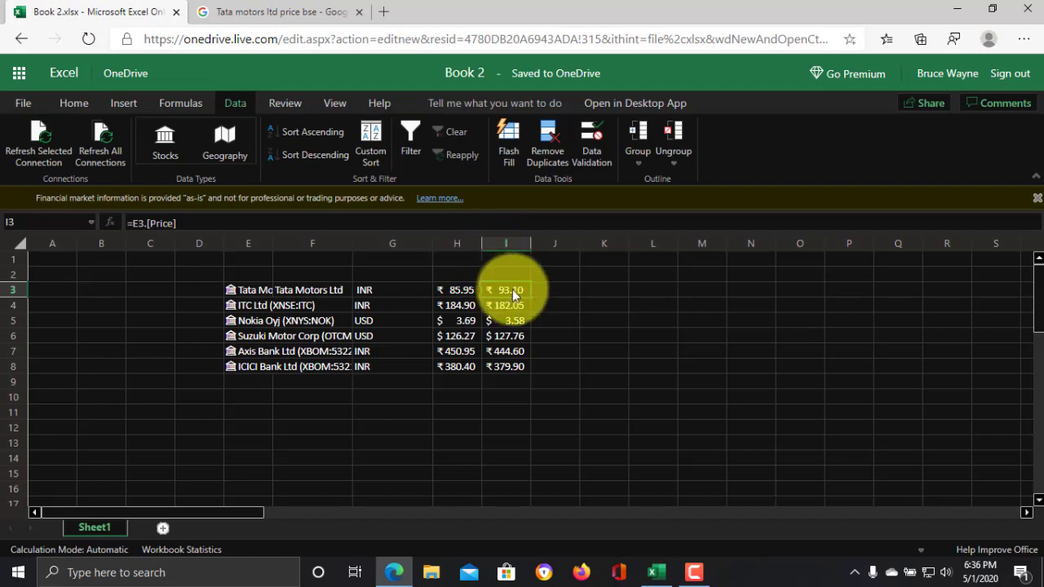
{"action": "left_click", "coordinate": [243, 290]}
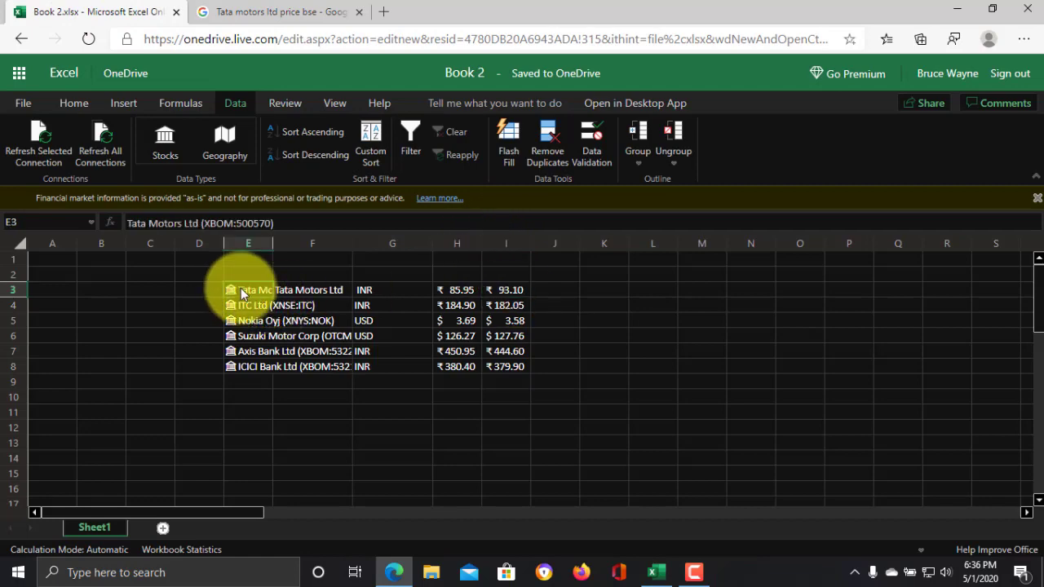
{"action": "left_click", "coordinate": [504, 292]}
{"action": "left_click", "coordinate": [265, 13]}
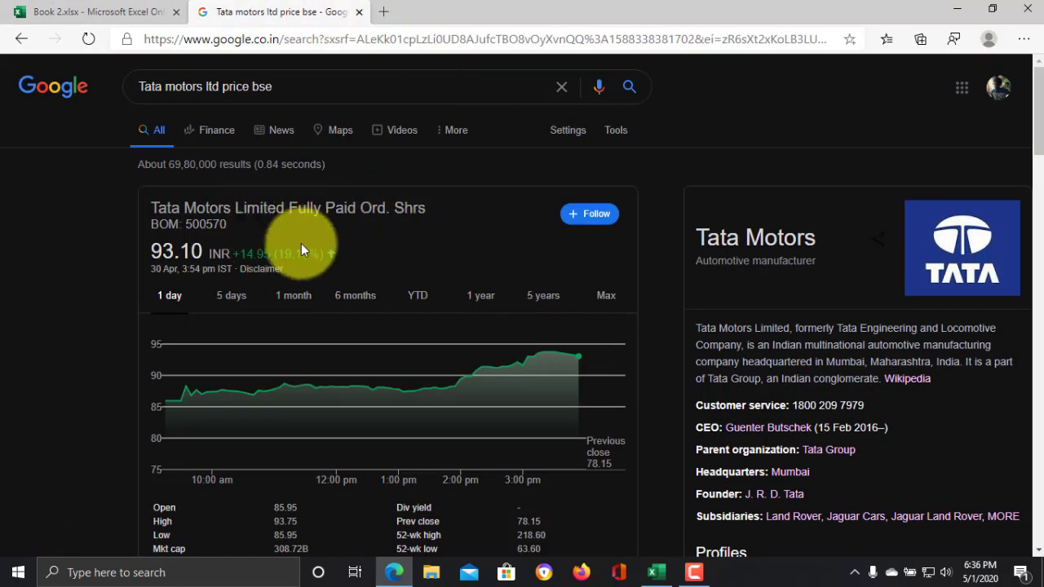
{"action": "scroll", "coordinate": [1024, 122], "scroll_direction": "down", "scroll_amount": 2}
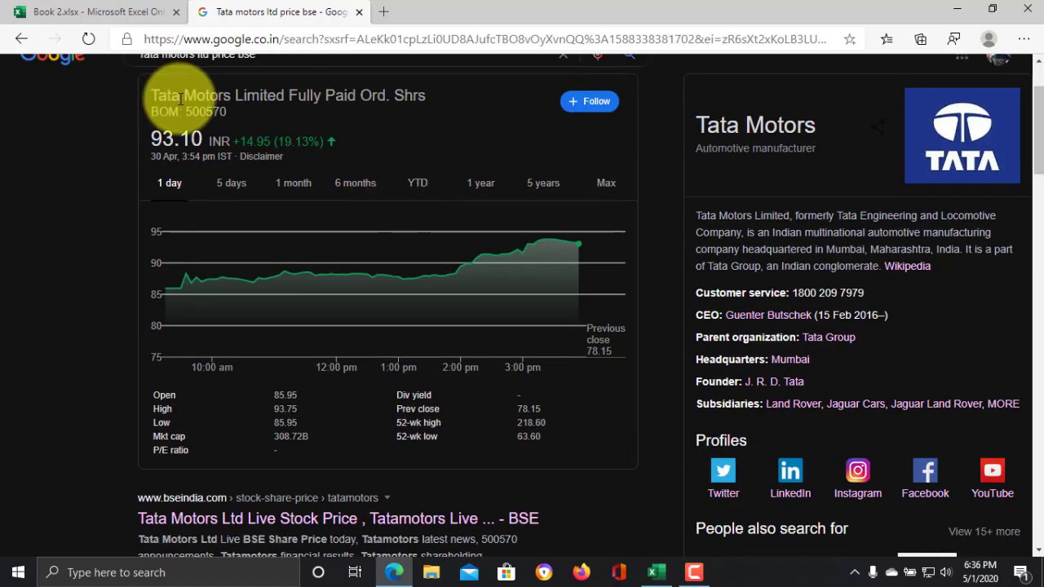
{"action": "left_click", "coordinate": [114, 12]}
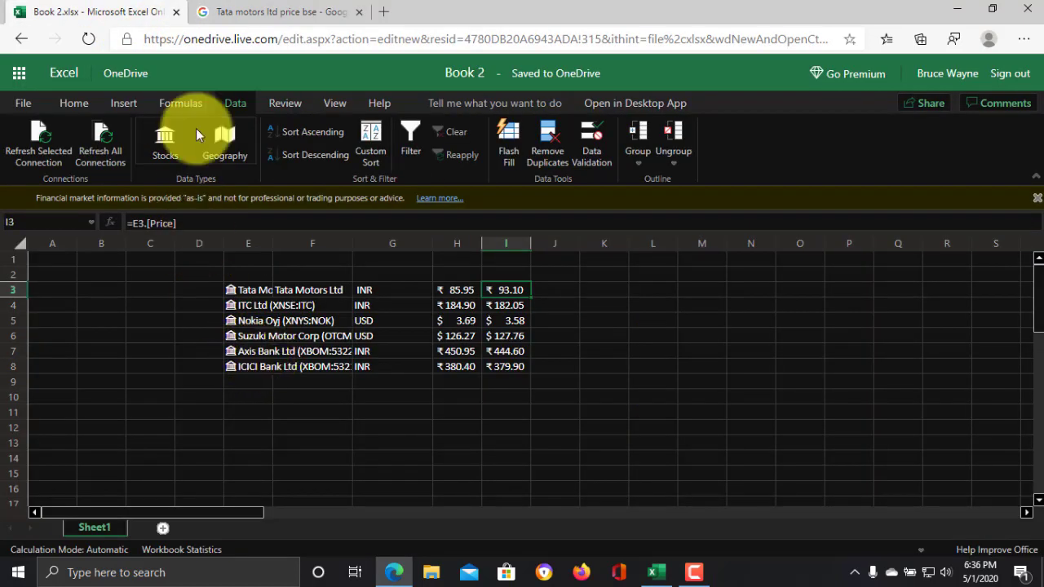
{"action": "left_click", "coordinate": [278, 12]}
{"action": "left_click_drag", "start_coordinate": [1038, 111], "coordinate": [1025, 20]}
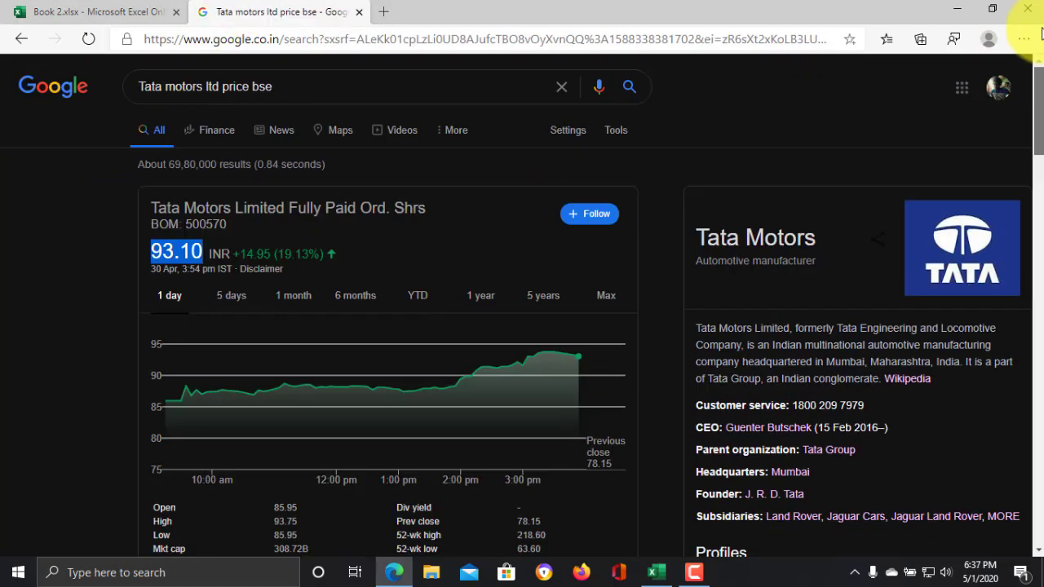
Search Google for "axis bank share price" and examine the Axis Bank quote alongside the workbook.
{"action": "left_click", "coordinate": [262, 81]}
{"action": "key", "text": "ctrl+a"}
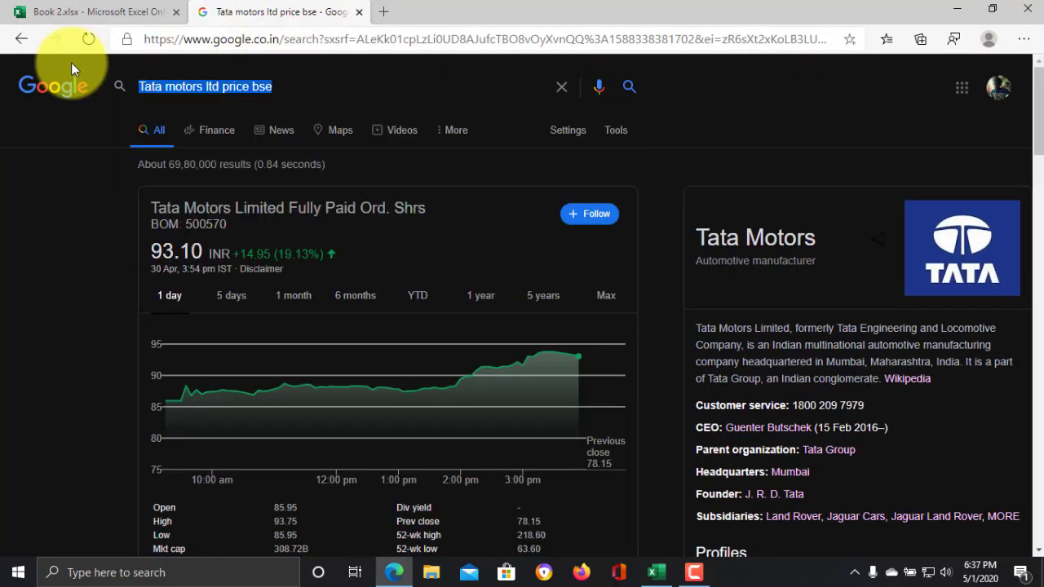
{"action": "type", "text": "Axis bank"}
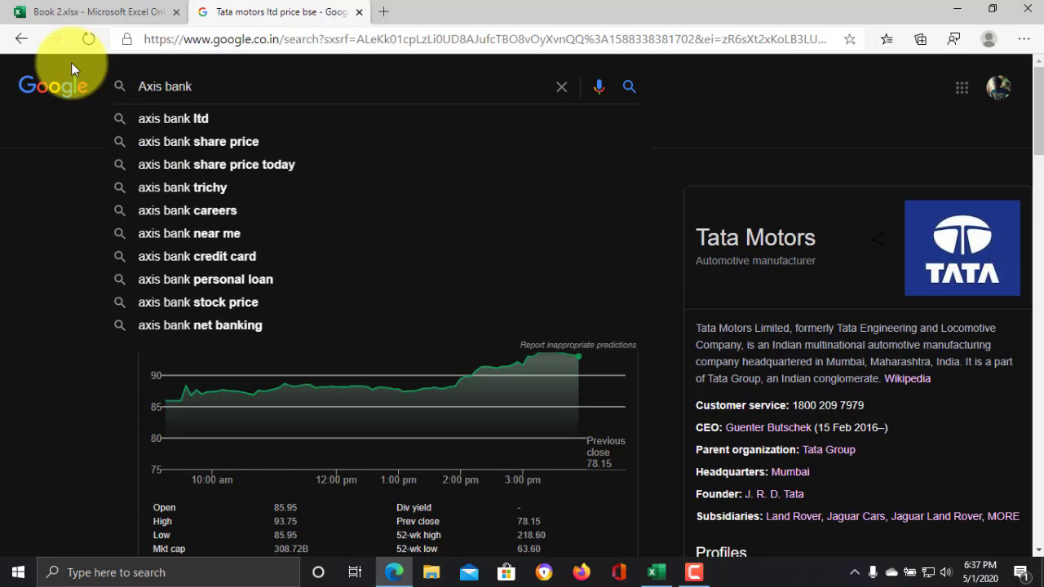
{"action": "key", "text": "Down"}
{"action": "key", "text": "Down"}
{"action": "key", "text": "Return"}
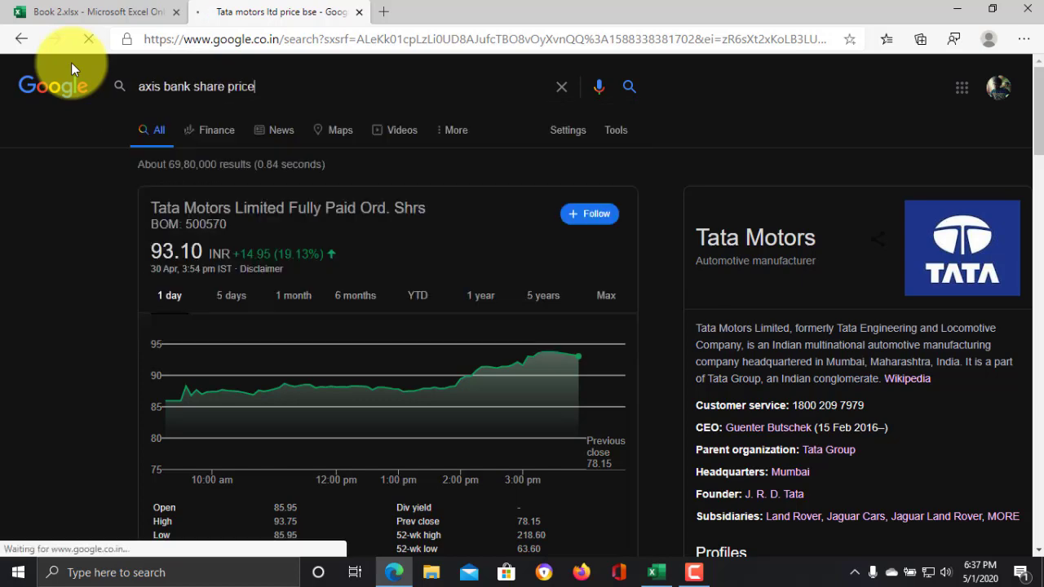
{"action": "left_click", "coordinate": [98, 11]}
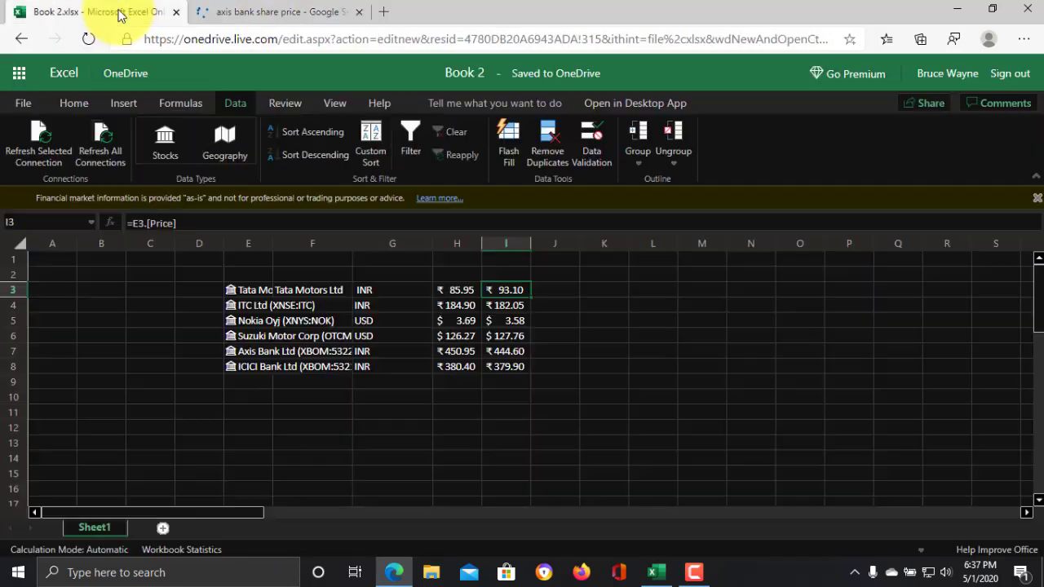
{"action": "left_click", "coordinate": [253, 11]}
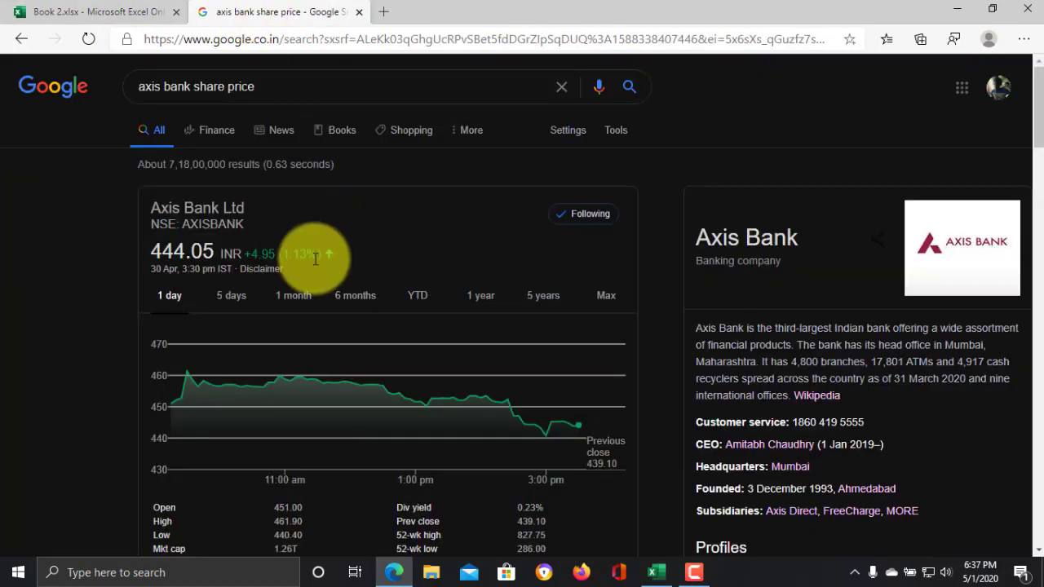
Refine the Google search to "axis bank share price bse".
{"action": "left_click", "coordinate": [310, 94]}
{"action": "type", "text": "b"}
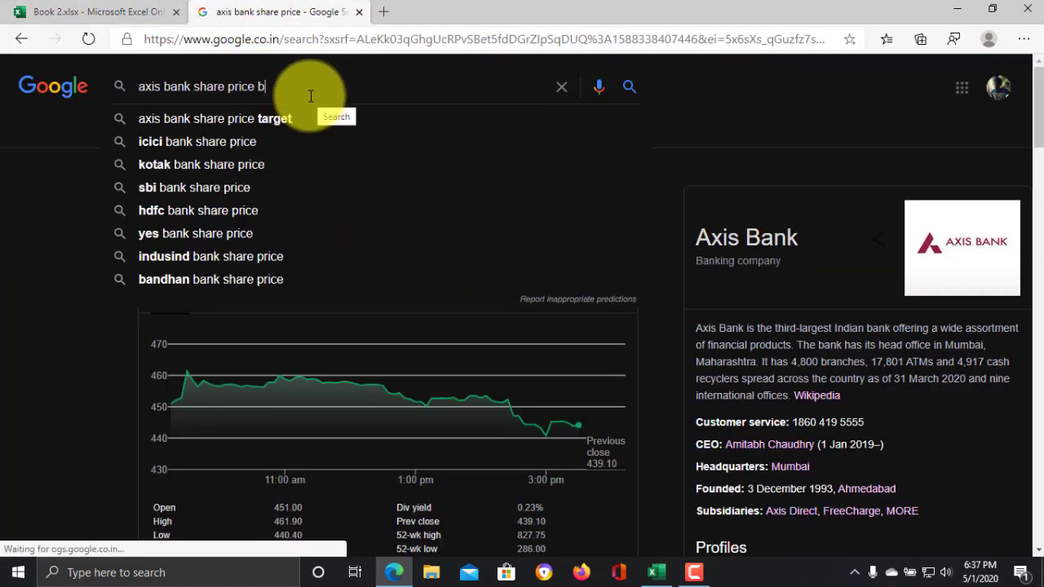
{"action": "type", "text": "se"}
{"action": "key", "text": "Return"}
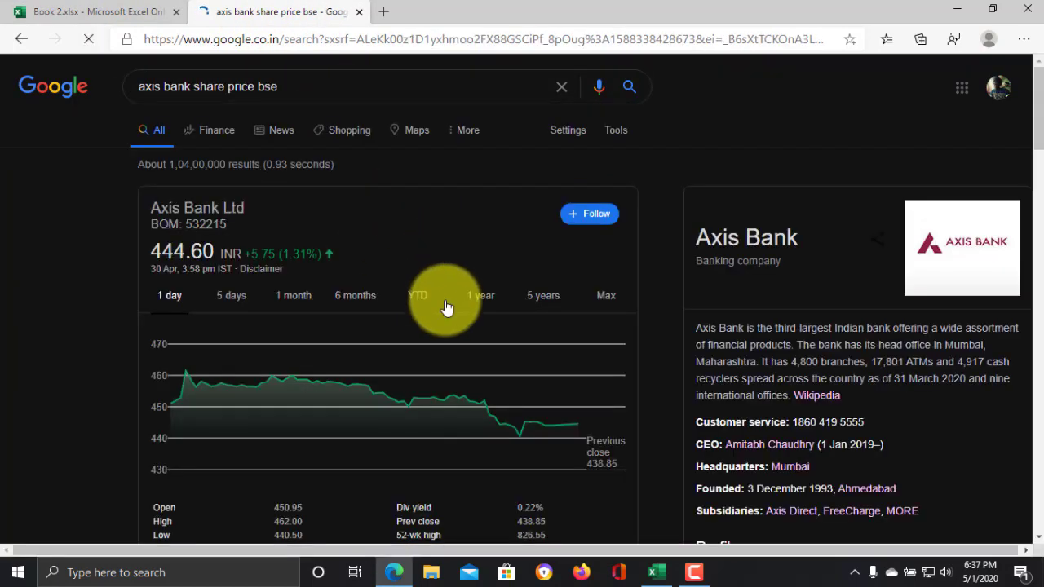
Compare the Axis Bank price in I7 and open value in H7 with the BSE figures on Google.
{"action": "left_click", "coordinate": [113, 8]}
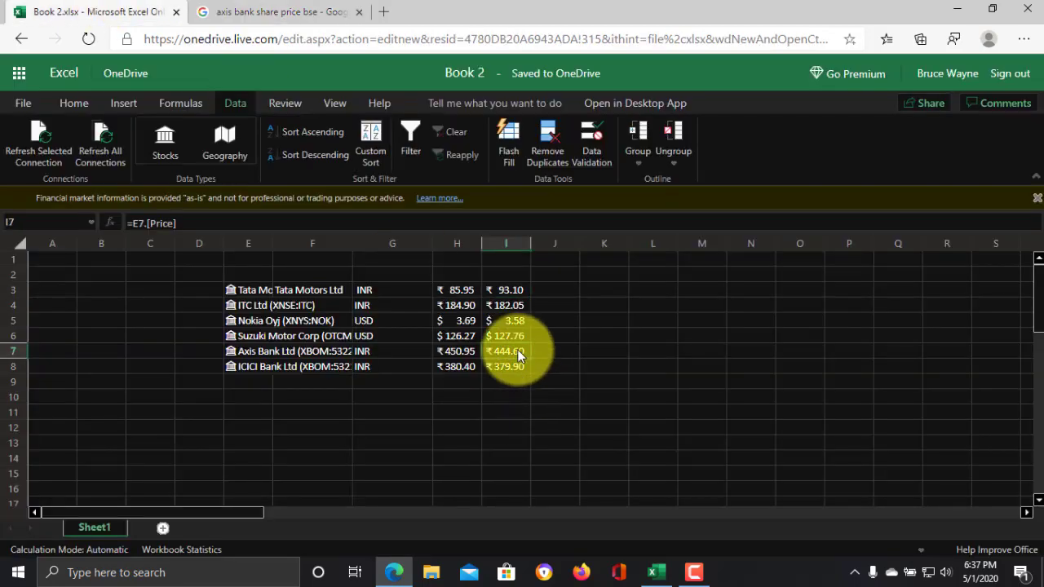
{"action": "left_click", "coordinate": [278, 12]}
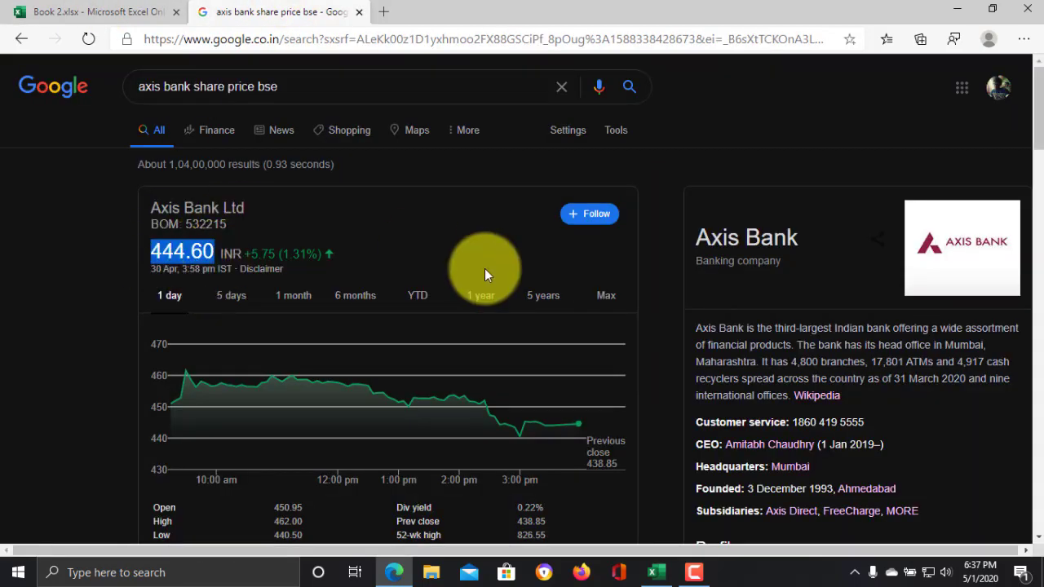
{"action": "left_click_drag", "start_coordinate": [1036, 123], "coordinate": [1032, 162]}
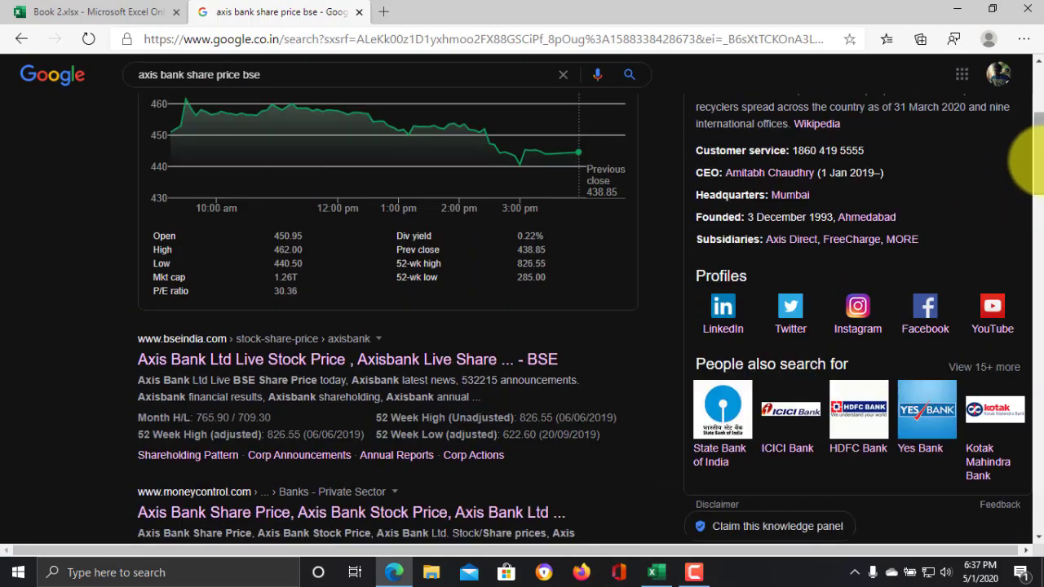
{"action": "left_click_drag", "start_coordinate": [304, 236], "coordinate": [274, 236]}
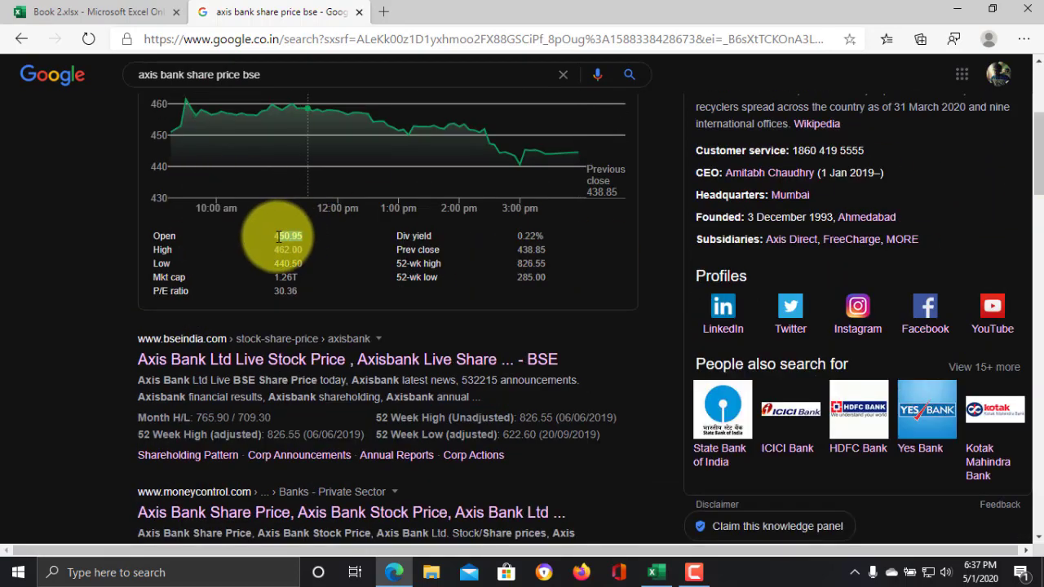
{"action": "left_click", "coordinate": [110, 13]}
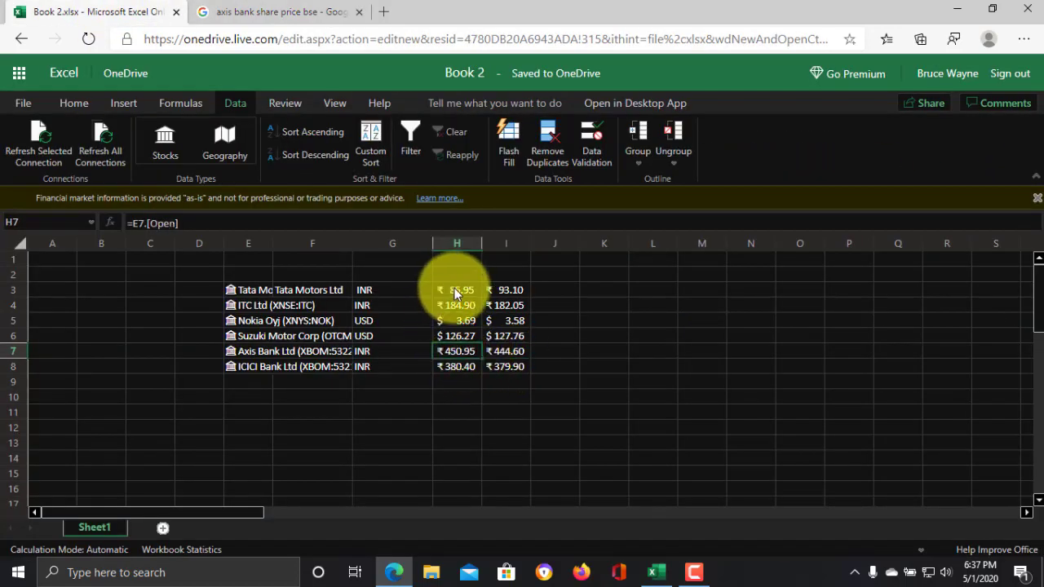
Label the two price columns by entering the headers "Open" in H2 and "Price" in I2.
{"action": "left_click", "coordinate": [461, 274]}
{"action": "type", "text": "OPen"}
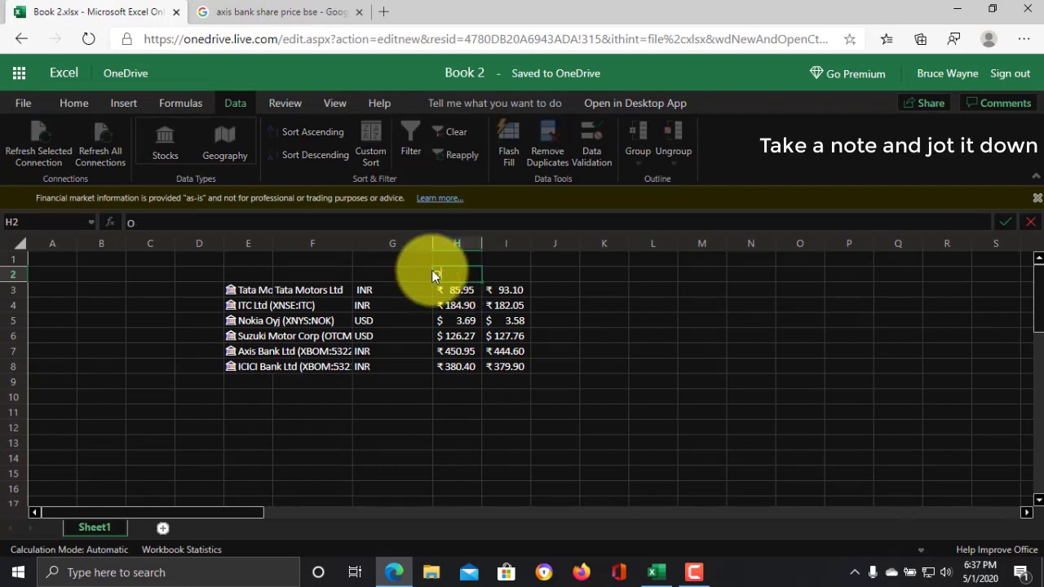
{"action": "key", "text": "Tab"}
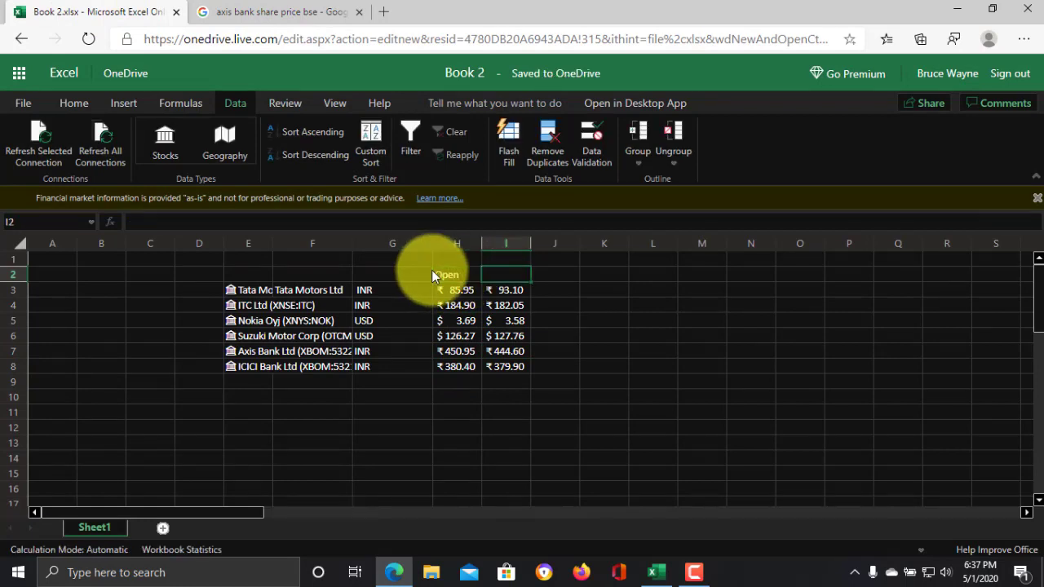
{"action": "type", "text": "Price"}
{"action": "key", "text": "Return"}
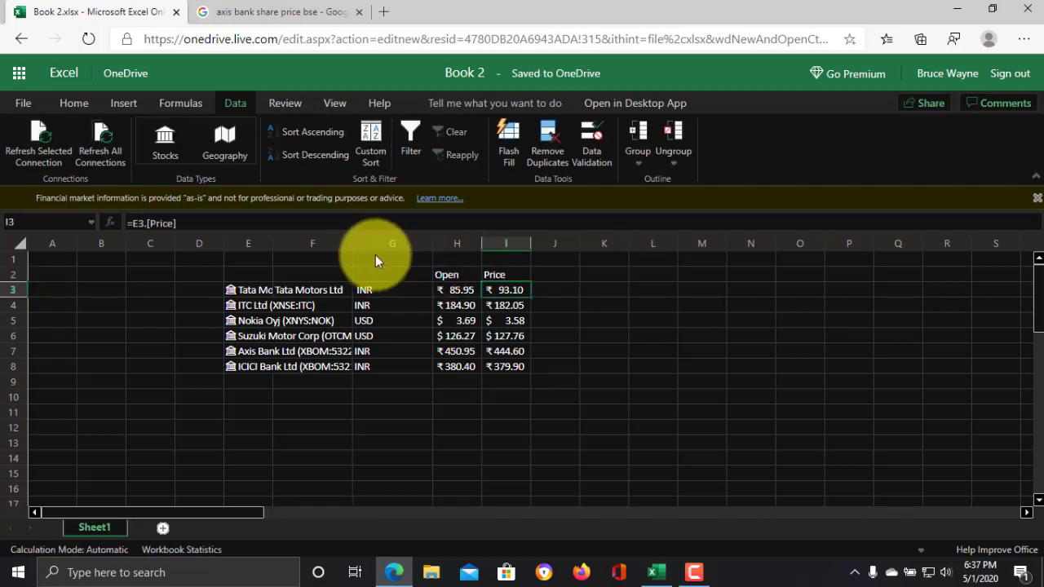
Extend the header in H2 to read "Open Price".
{"action": "left_click", "coordinate": [463, 276]}
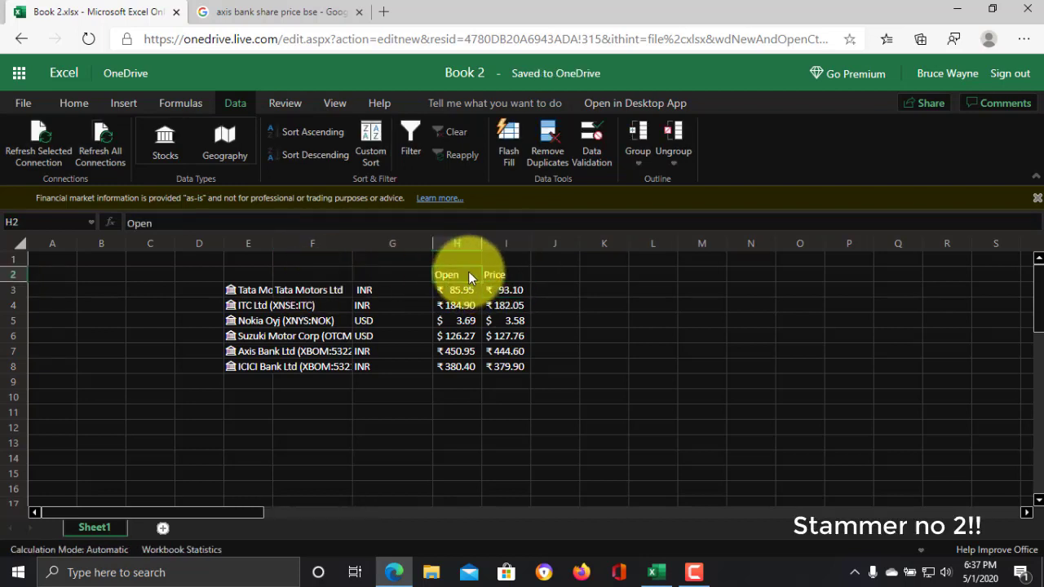
{"action": "double_click", "coordinate": [469, 274]}
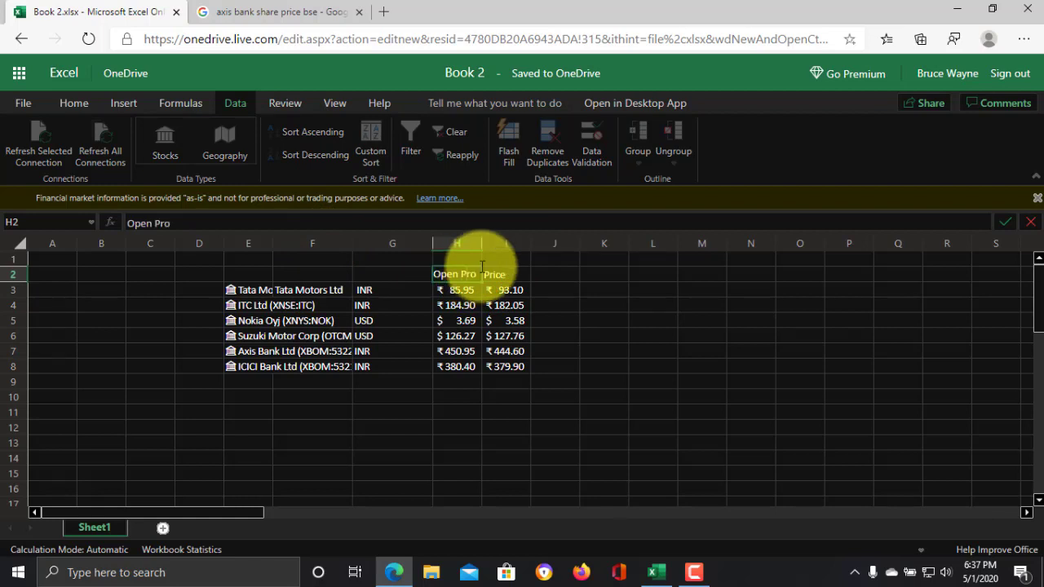
{"action": "type", "text": "Pricwe"}
{"action": "key", "text": "BackSpace"}
{"action": "key", "text": "BackSpace"}
{"action": "type", "text": "e"}
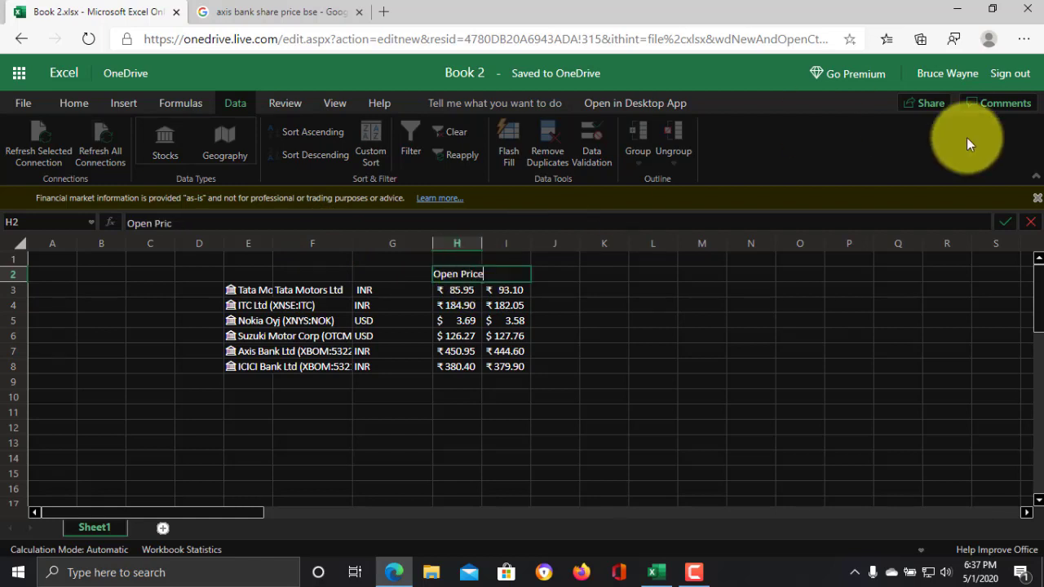
{"action": "key", "text": "Return"}
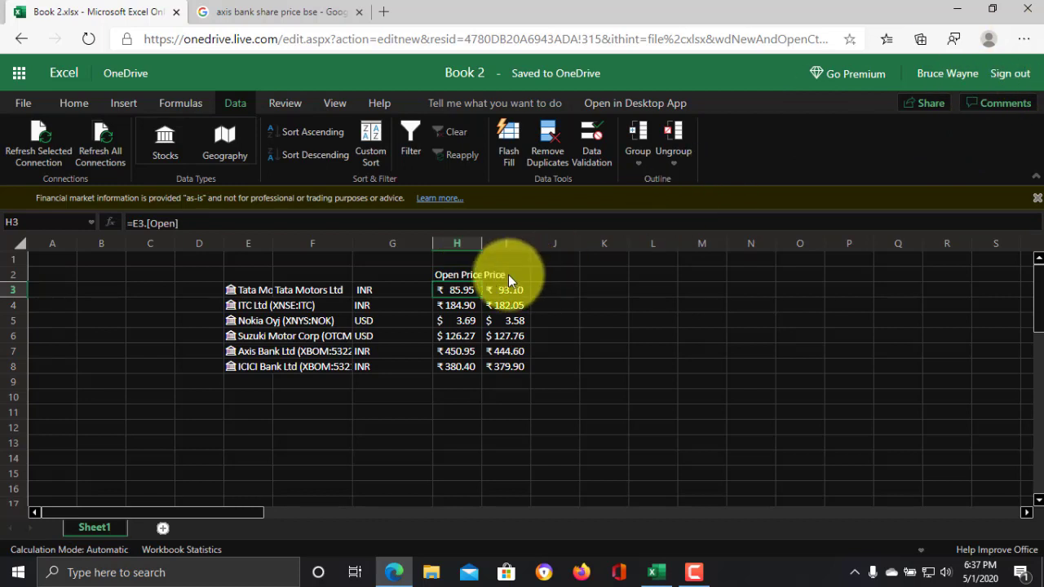
Change the header in I2 to "Closing Price".
{"action": "double_click", "coordinate": [508, 274]}
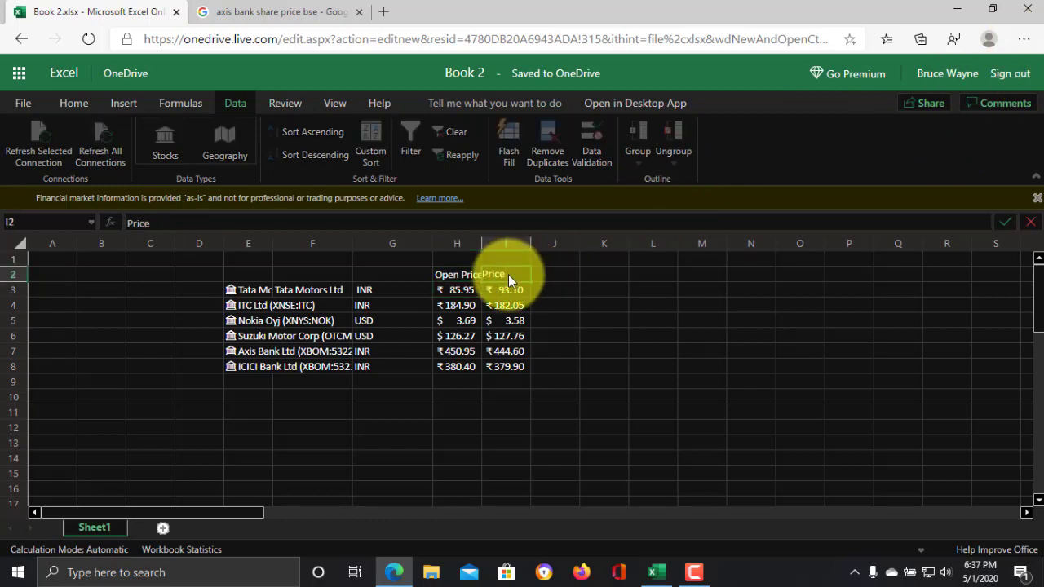
{"action": "type", "text": "Closin"}
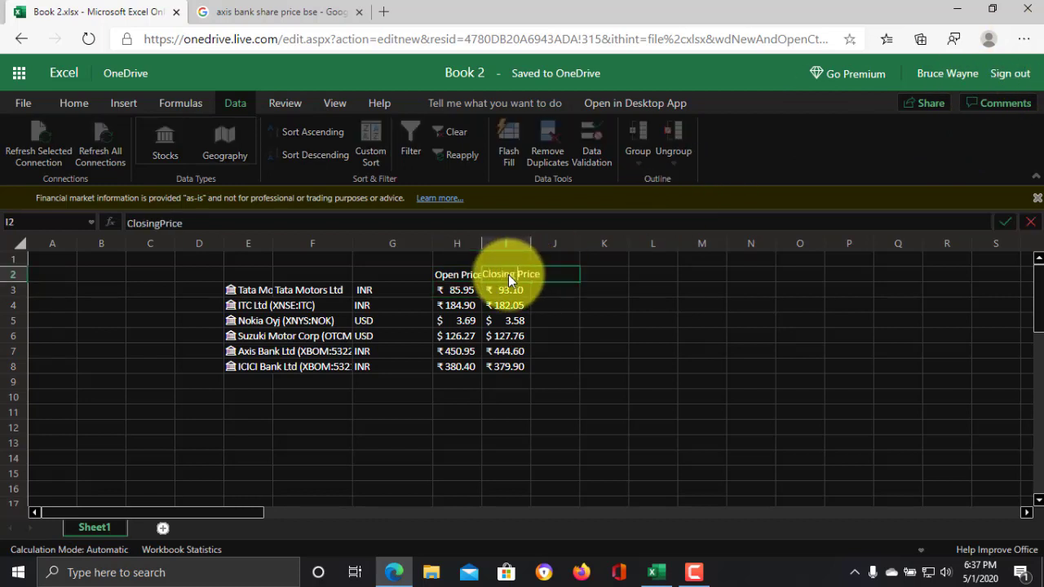
{"action": "type", "text": "g"}
{"action": "key", "text": "Return"}
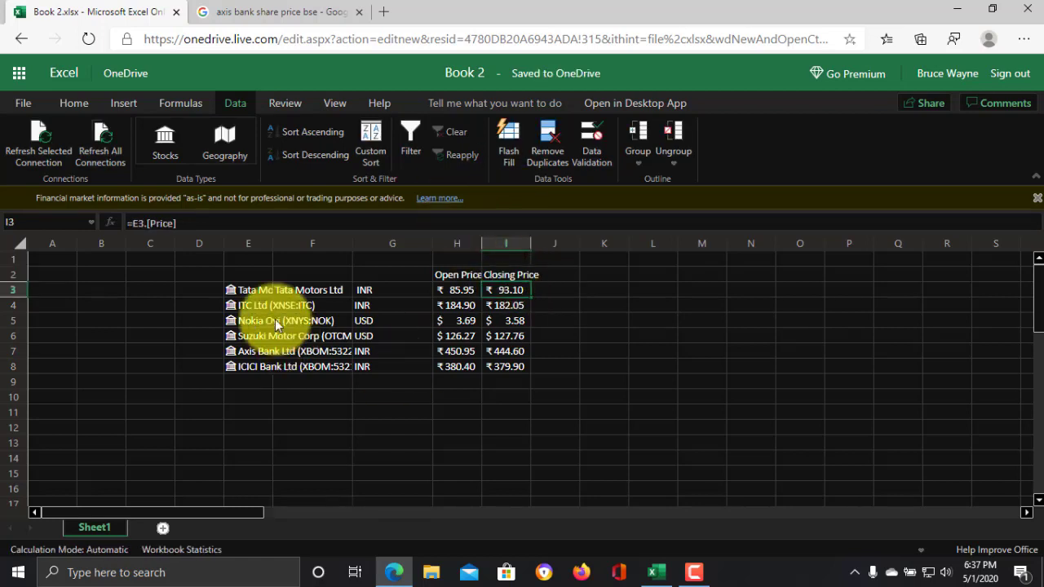
Extract the Instrument type and Last trade time fields for the companies in E3:E8.
{"action": "left_click_drag", "start_coordinate": [254, 292], "coordinate": [253, 366]}
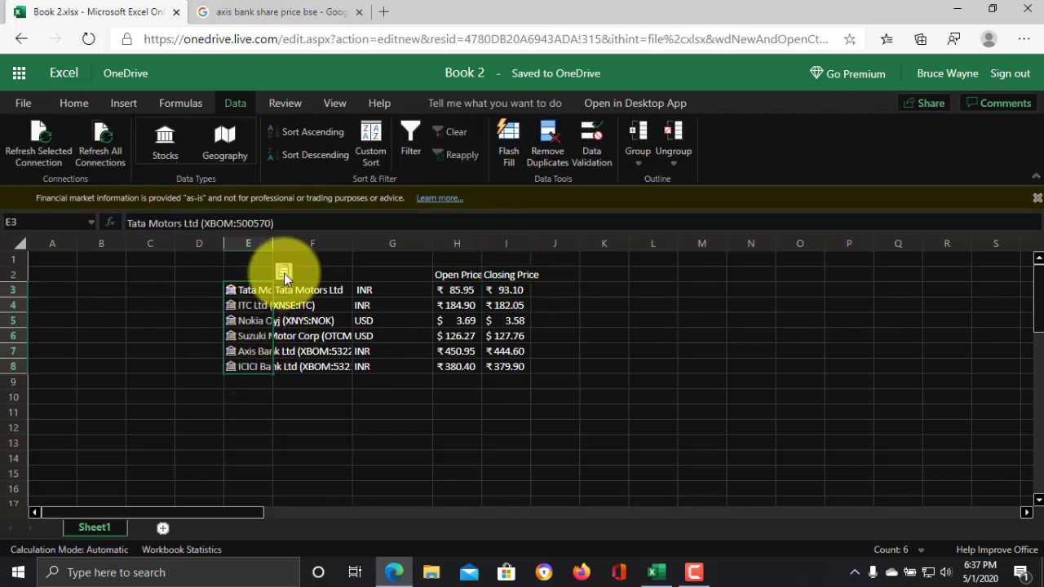
{"action": "left_click", "coordinate": [283, 272]}
{"action": "left_click_drag", "start_coordinate": [421, 276], "coordinate": [418, 335]}
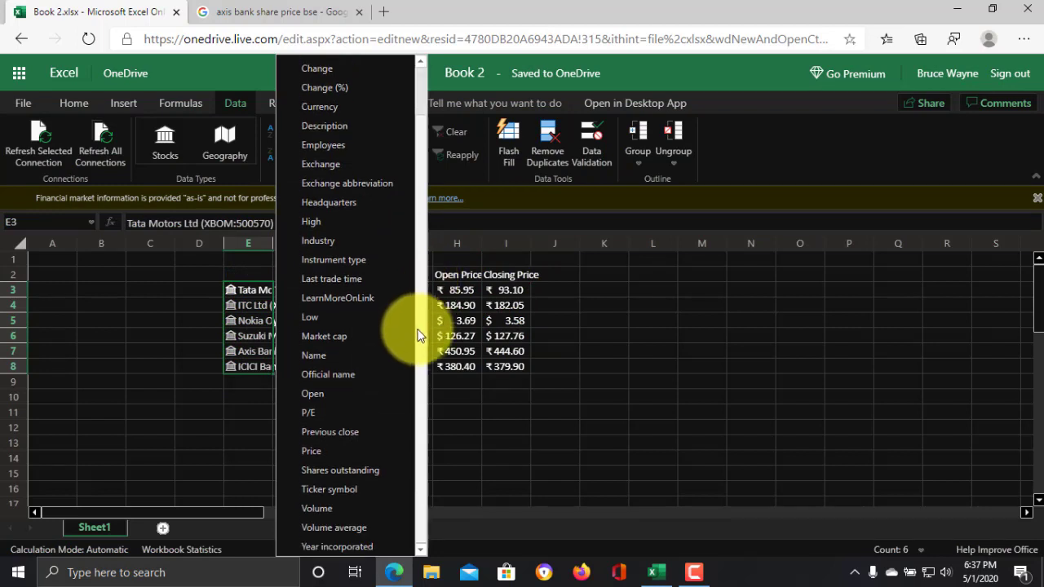
{"action": "left_click", "coordinate": [351, 260]}
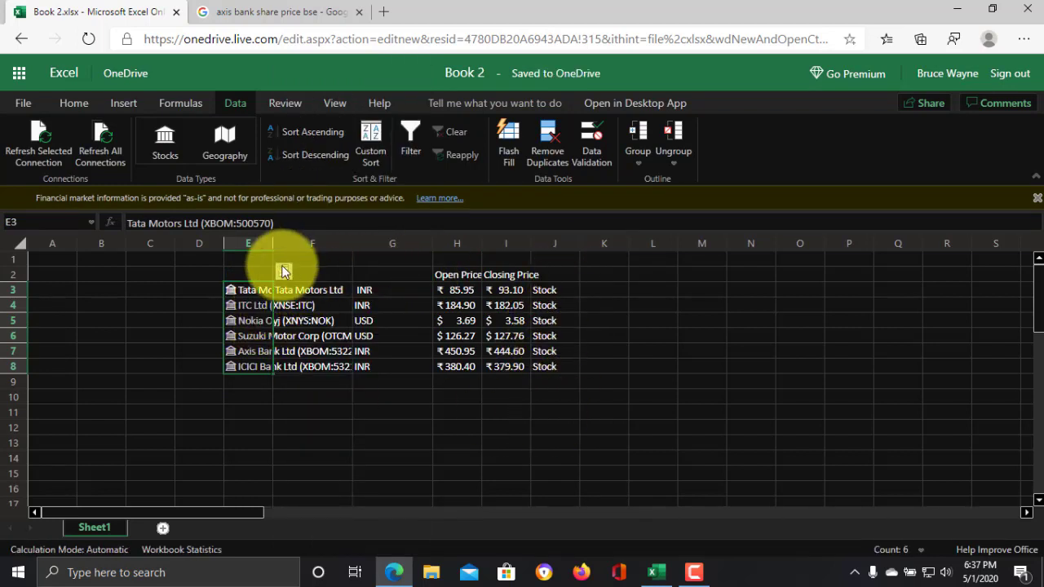
{"action": "left_click", "coordinate": [283, 270]}
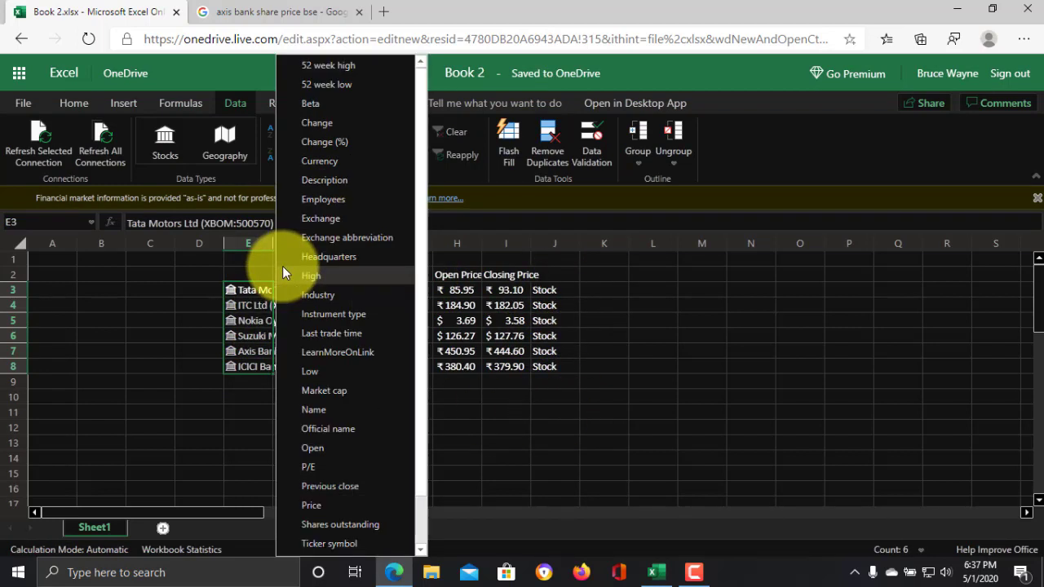
{"action": "left_click", "coordinate": [372, 334]}
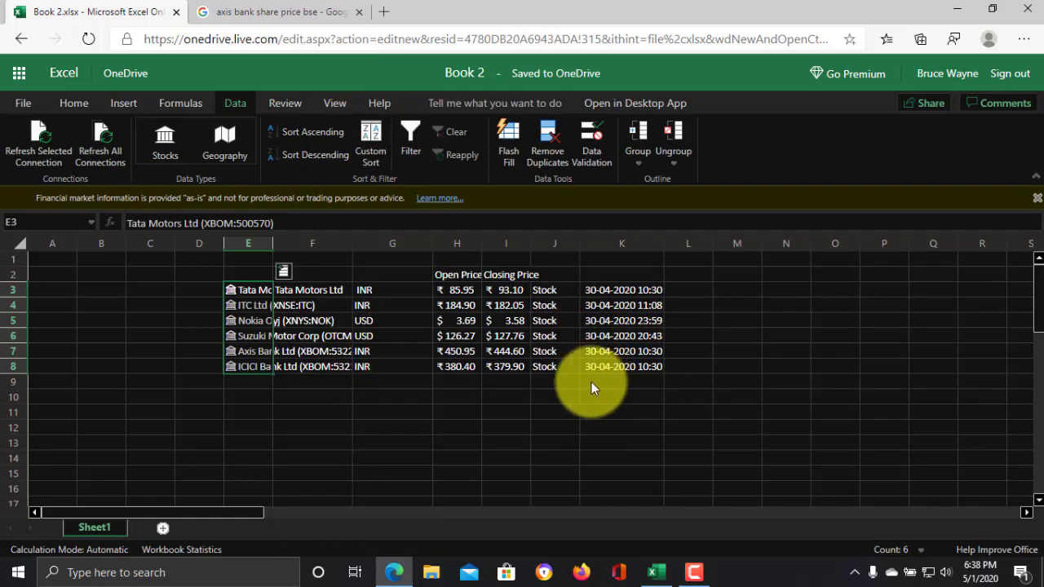
{"action": "left_click", "coordinate": [283, 272]}
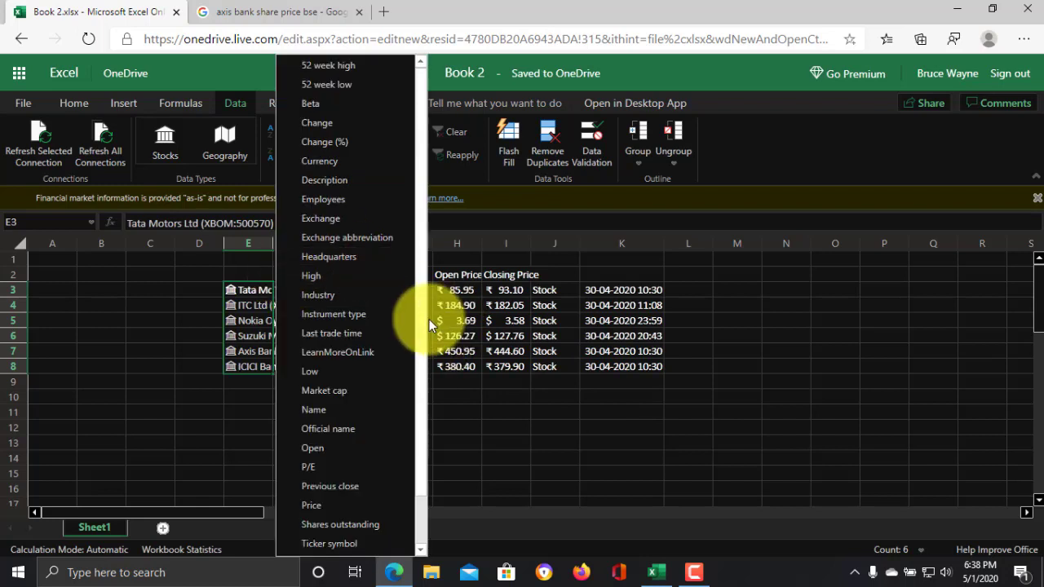
{"action": "scroll", "coordinate": [421, 341], "scroll_direction": "down", "scroll_amount": 2}
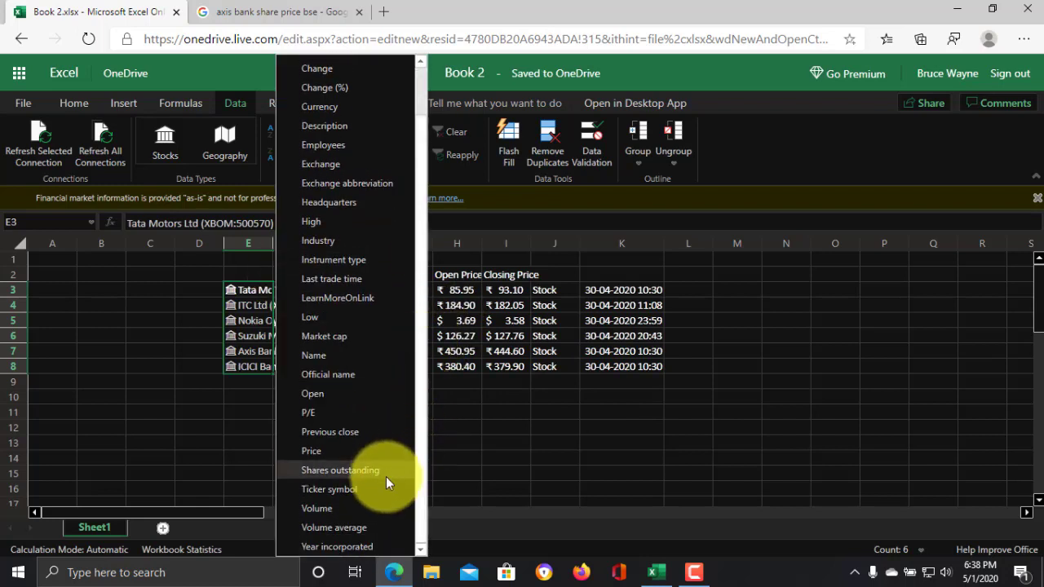
{"action": "left_click", "coordinate": [398, 432]}
{"action": "left_click", "coordinate": [517, 292]}
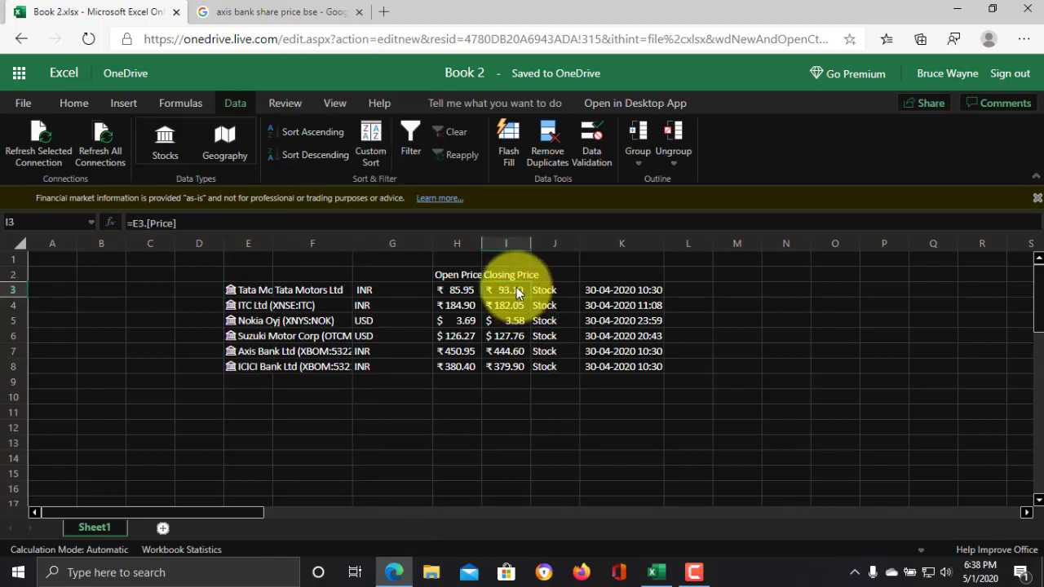
{"action": "key", "text": "Left"}
{"action": "key", "text": "Right"}
{"action": "key", "text": "Left"}
{"action": "key", "text": "Left"}
{"action": "key", "text": "Left"}
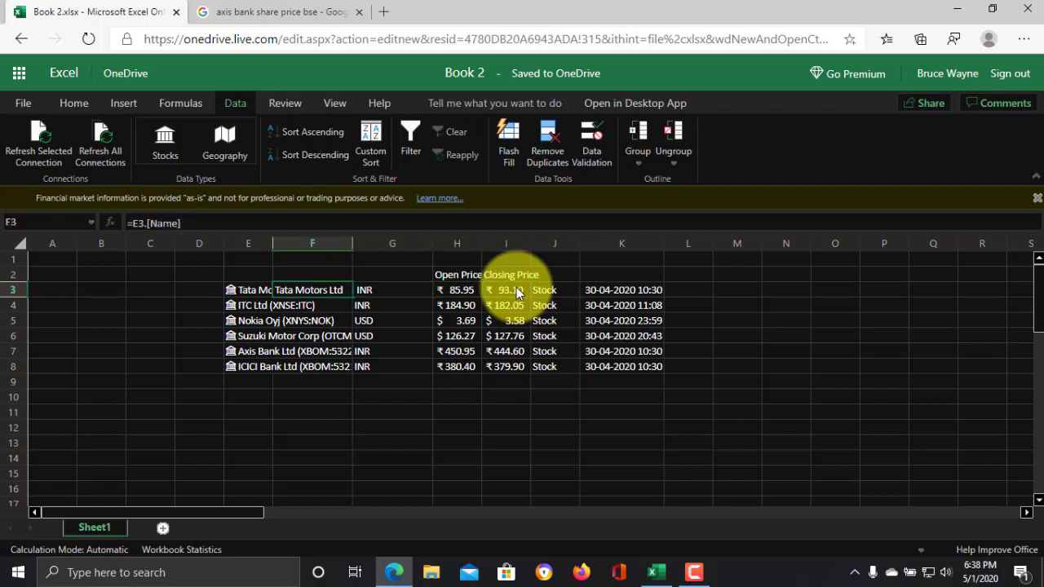
{"action": "key", "text": "Right"}
{"action": "key", "text": "Right"}
{"action": "key", "text": "Right"}
{"action": "key", "text": "Right"}
{"action": "key", "text": "Left"}
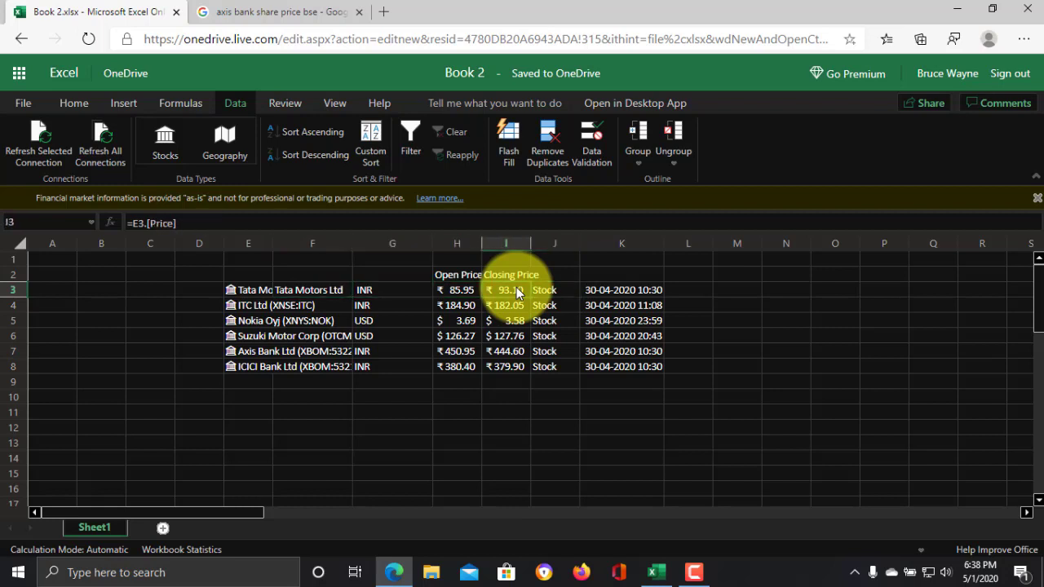
Delete the stock entries and all their extracted field data in E3:K8, leaving the headers in row 2.
{"action": "key", "text": "Left"}
{"action": "key", "text": "Left"}
{"action": "key", "text": "Left"}
{"action": "key", "text": "Left"}
{"action": "key", "text": "shift+Right"}
{"action": "key", "text": "shift+Right"}
{"action": "key", "text": "shift+Right"}
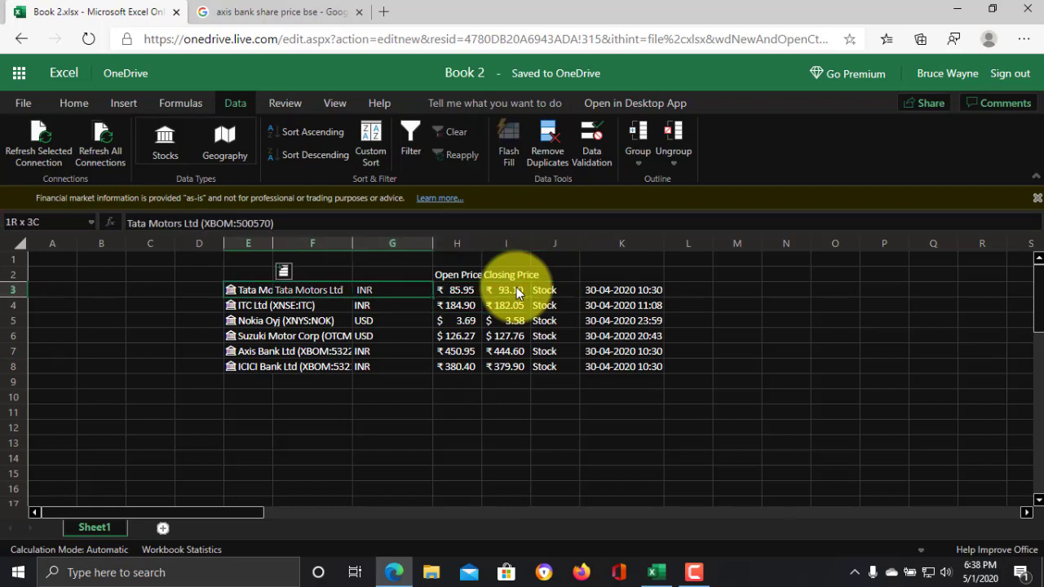
{"action": "key", "text": "shift+Right"}
{"action": "key", "text": "shift+Right"}
{"action": "key", "text": "shift+Right"}
{"action": "key", "text": "shift+Right"}
{"action": "key", "text": "shift+Down"}
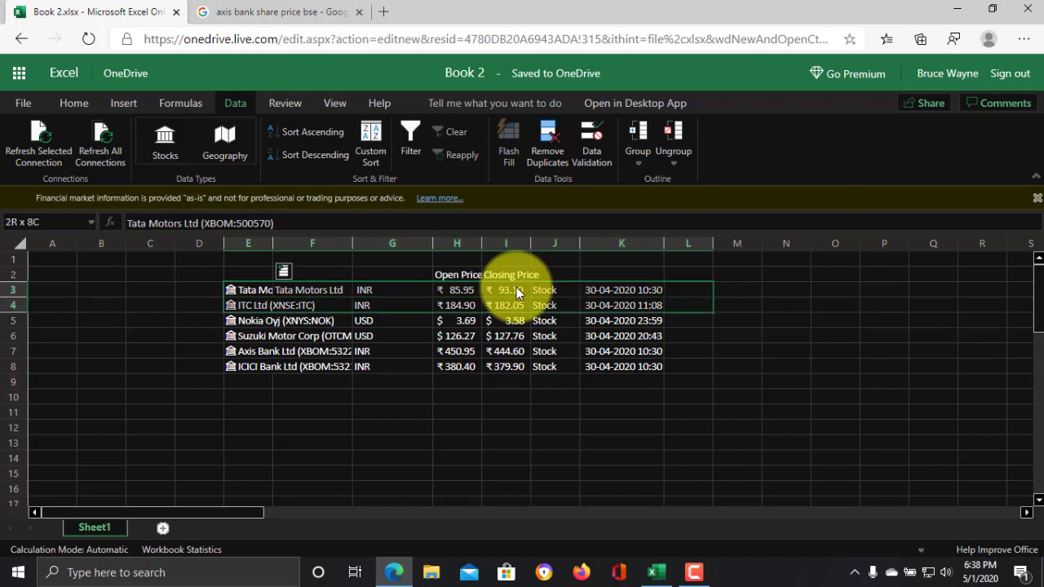
{"action": "key", "text": "shift+Left"}
{"action": "key", "text": "shift+Down"}
{"action": "key", "text": "shift+Down"}
{"action": "key", "text": "shift+Down"}
{"action": "key", "text": "shift+Down"}
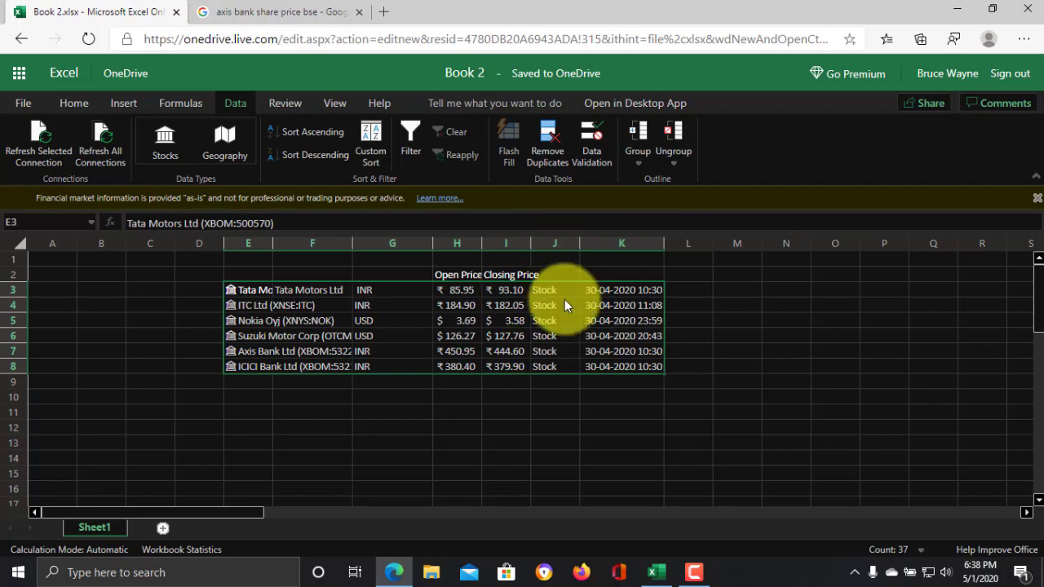
{"action": "key", "text": "Delete"}
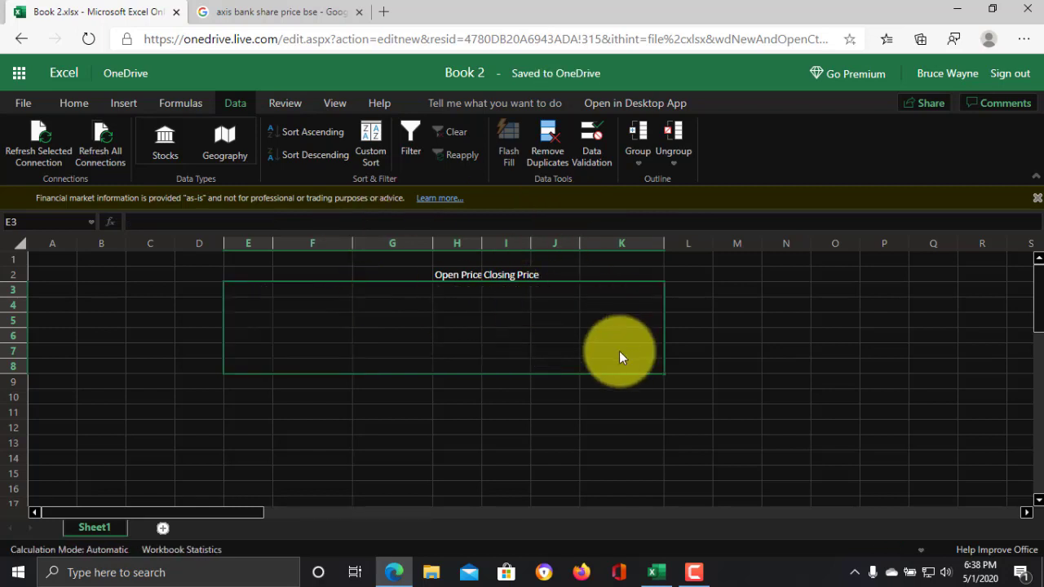
{"action": "left_click", "coordinate": [619, 352]}
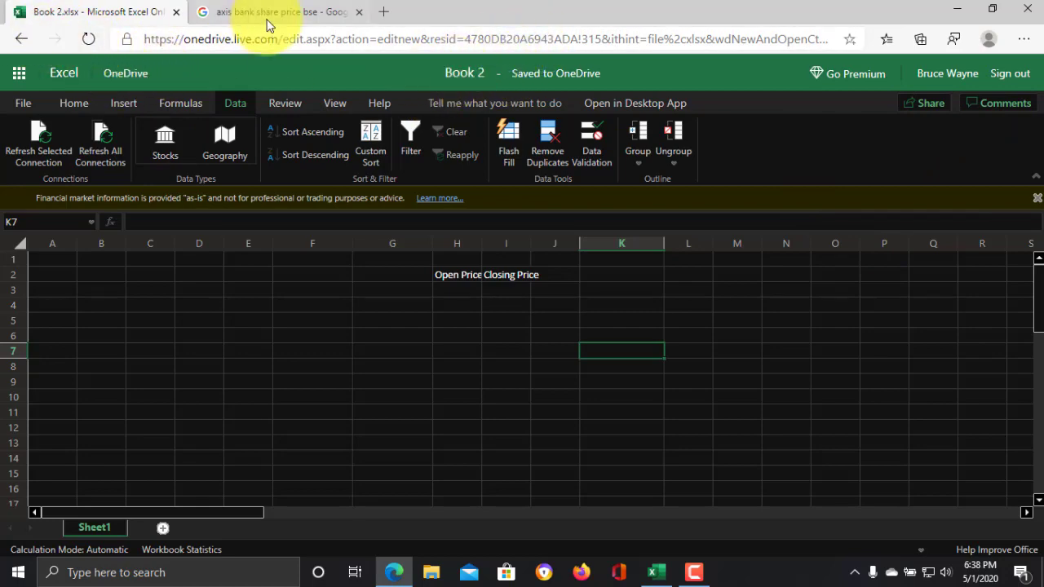
Close the online workbook and the browser with the Google results, and switch to Book1 in desktop Excel.
{"action": "left_click", "coordinate": [175, 12]}
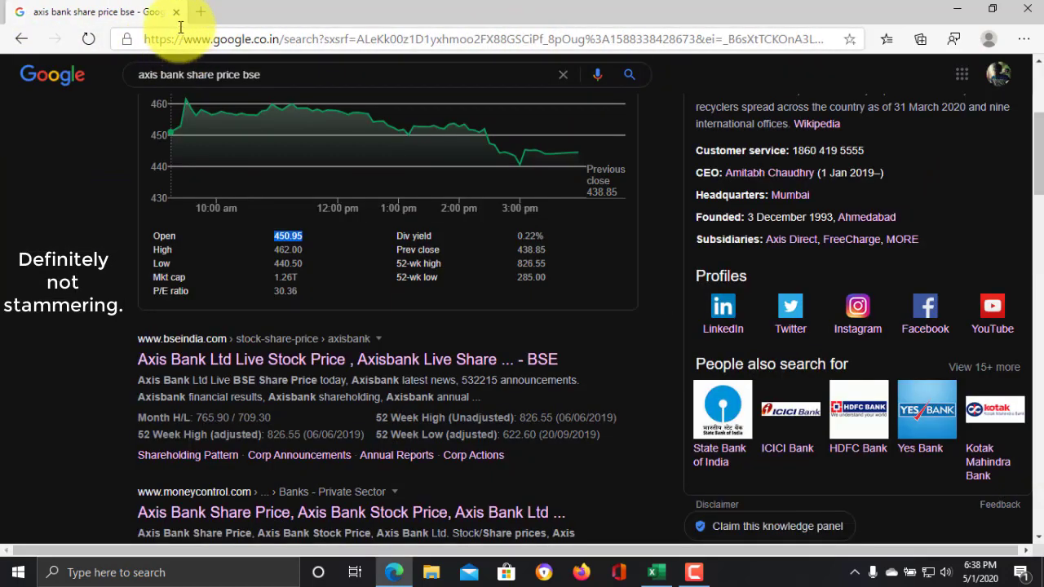
{"action": "left_click", "coordinate": [1034, 215]}
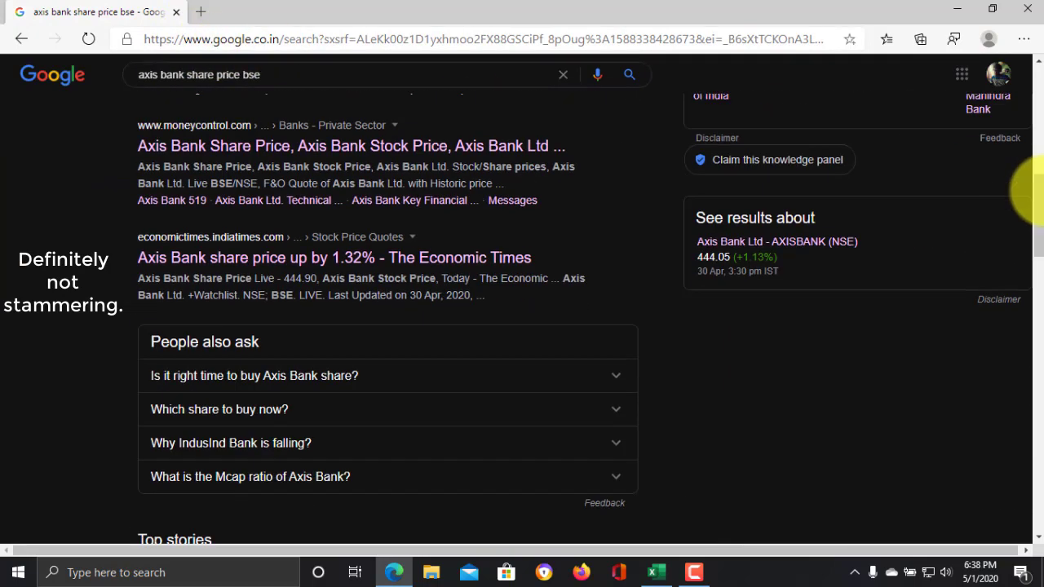
{"action": "left_click_drag", "start_coordinate": [1034, 215], "coordinate": [1034, 114]}
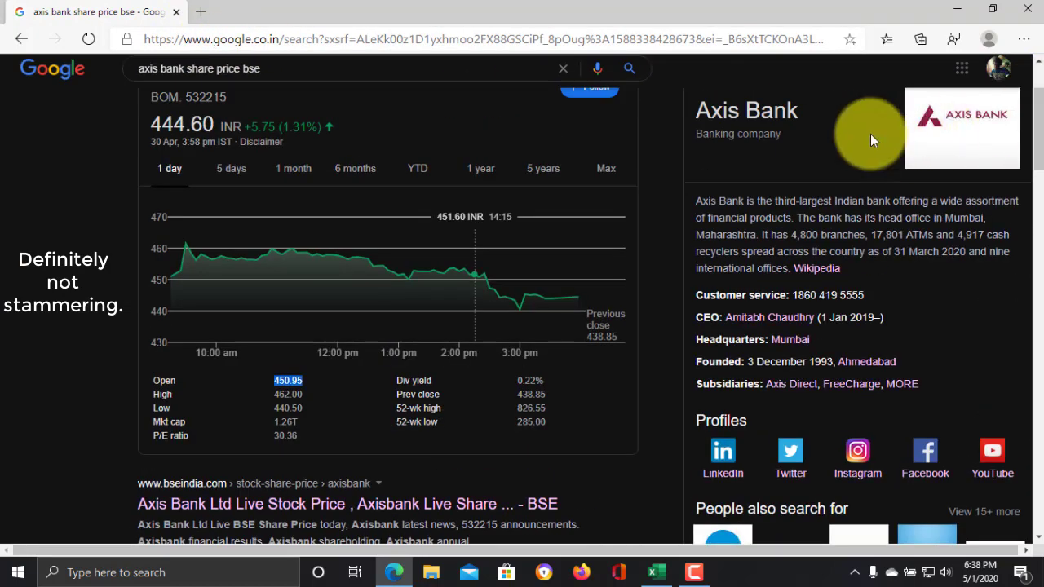
{"action": "left_click_drag", "start_coordinate": [345, 77], "coordinate": [70, 101]}
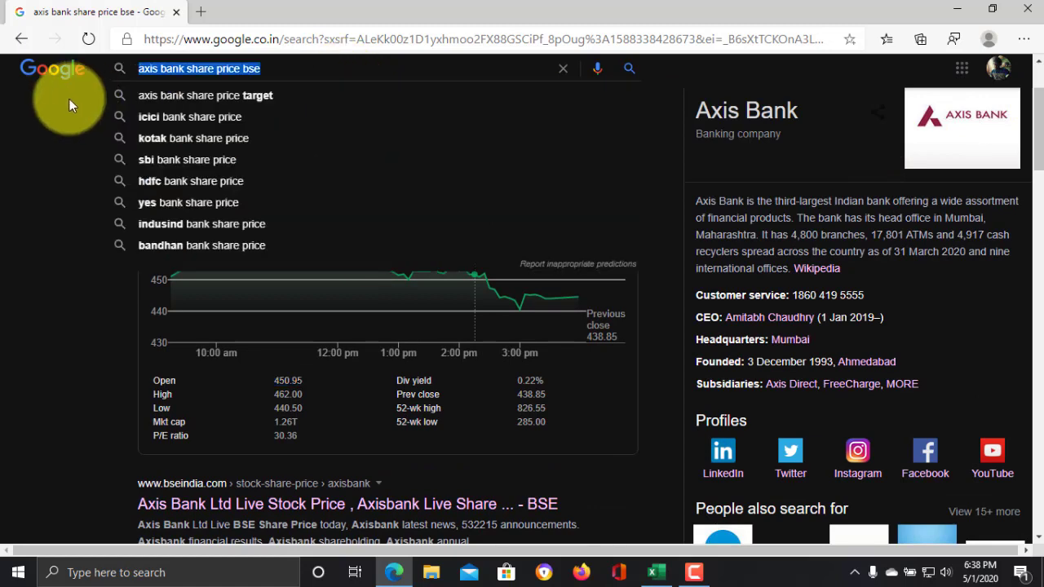
{"action": "key", "text": "BackSpace"}
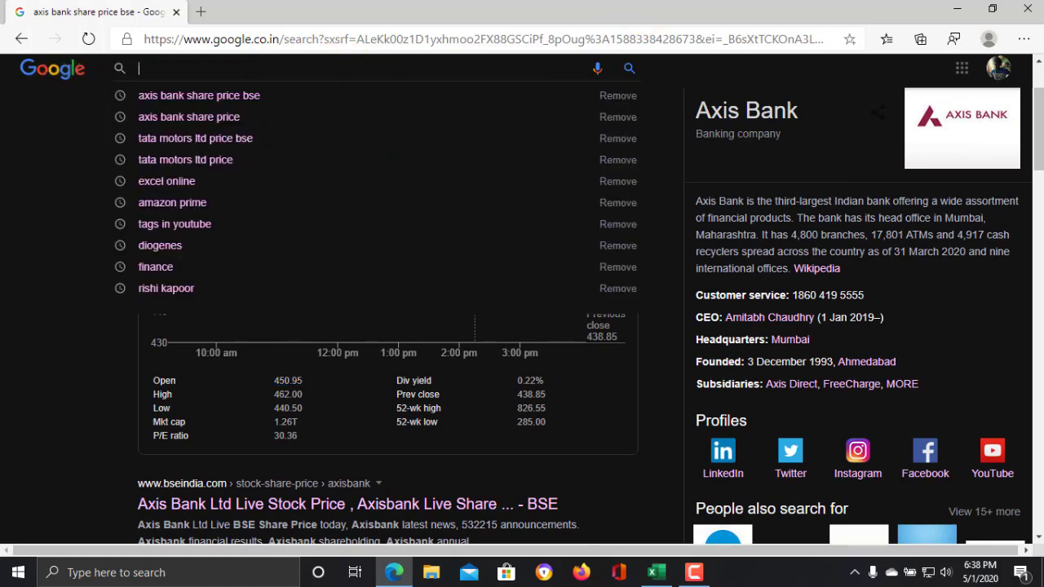
{"action": "left_click", "coordinate": [1034, 10]}
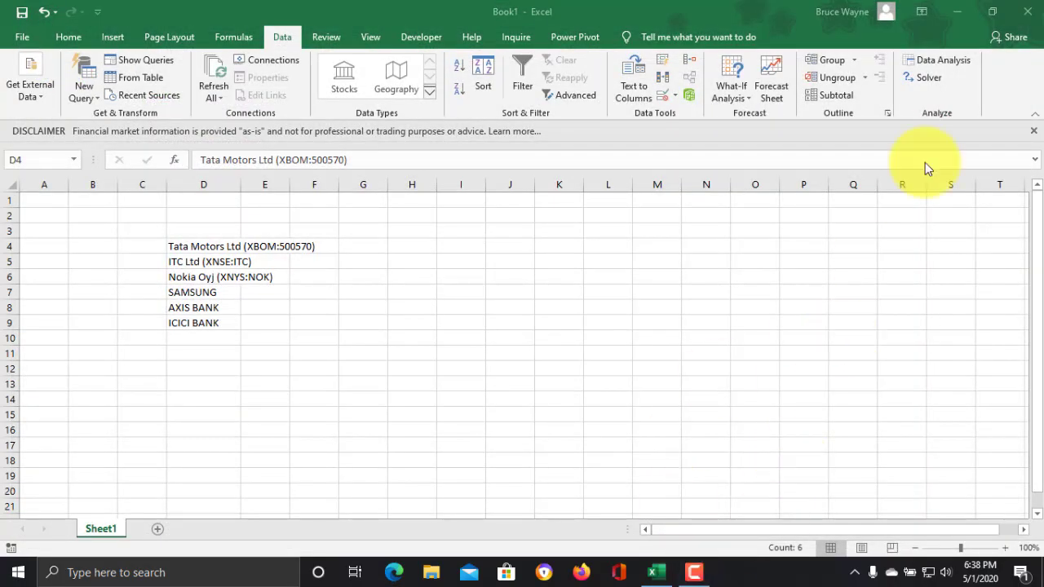